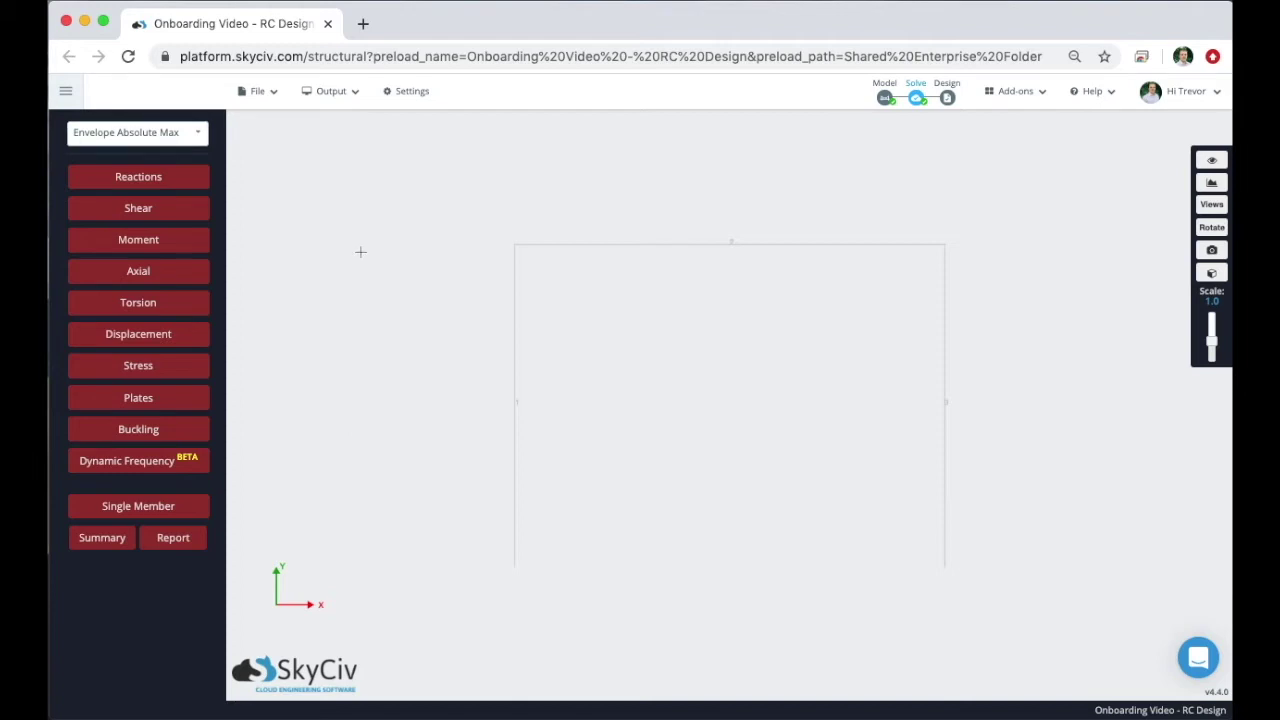
# Set the solved frame's results to the Envelope Absolute Max load case.
pyautogui.click(134, 129)
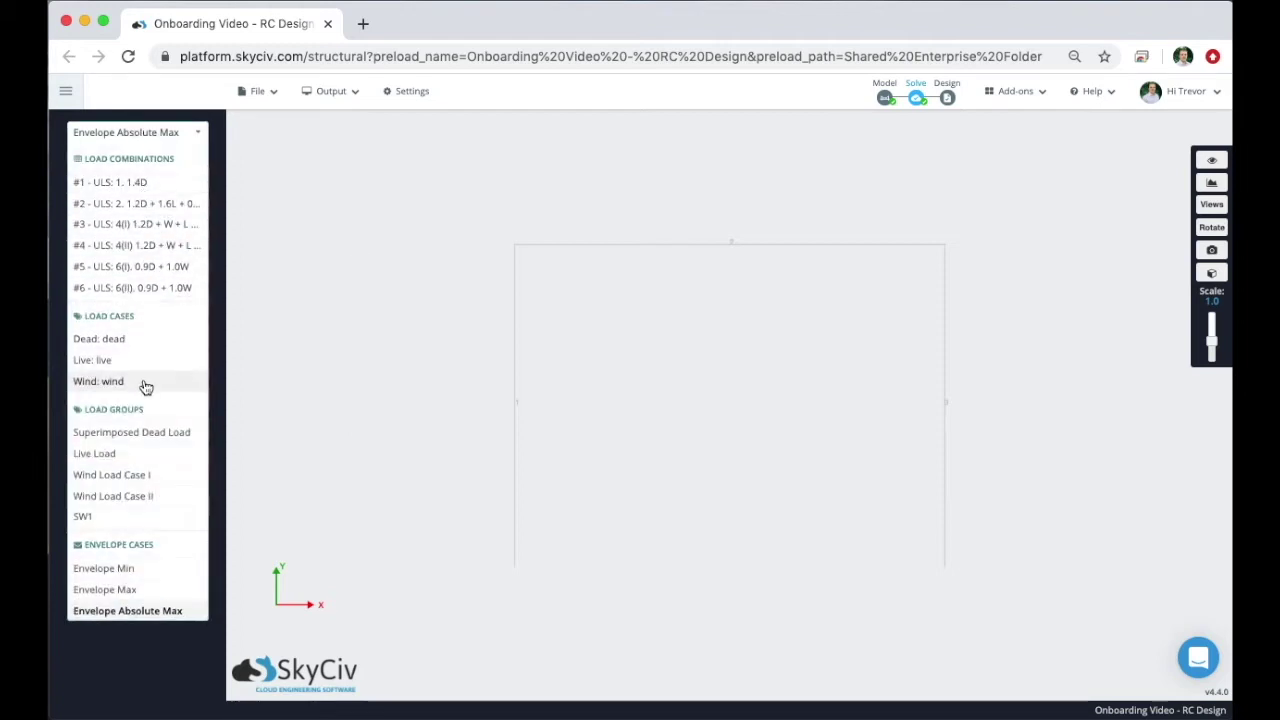
pyautogui.click(152, 132)
pyautogui.click(155, 246)
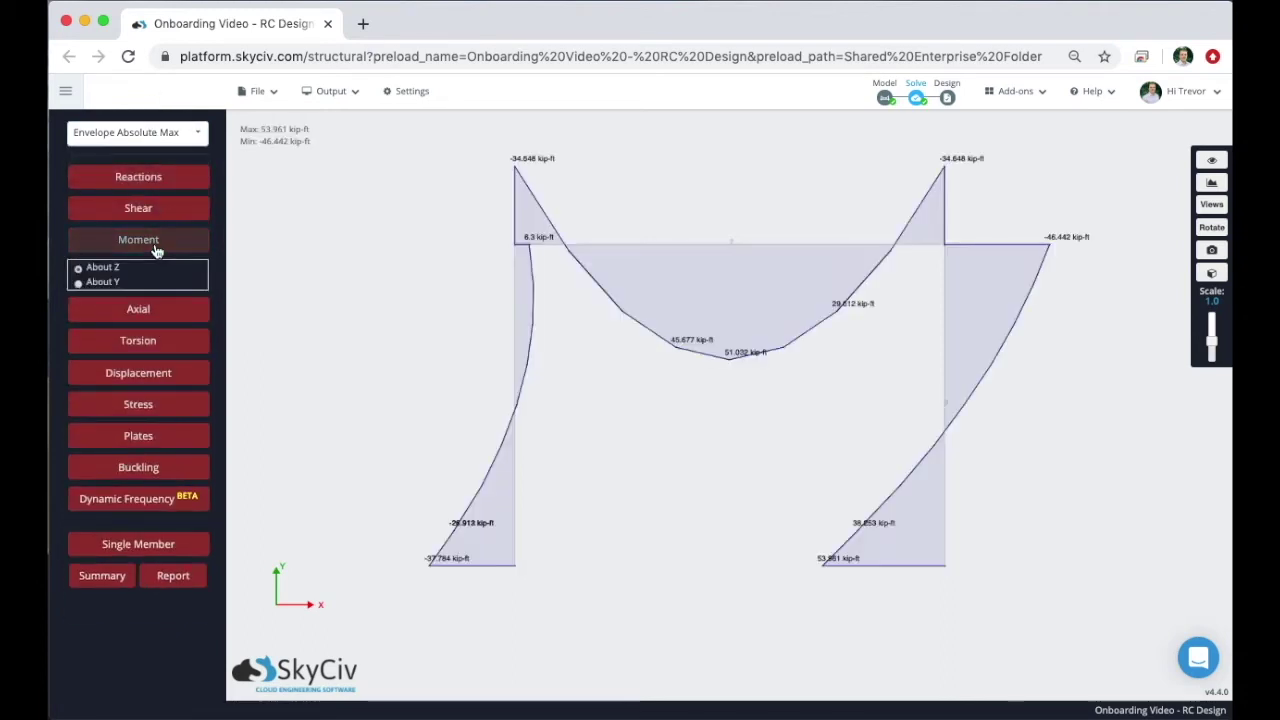
pyautogui.click(156, 247)
pyautogui.click(157, 214)
pyautogui.click(158, 210)
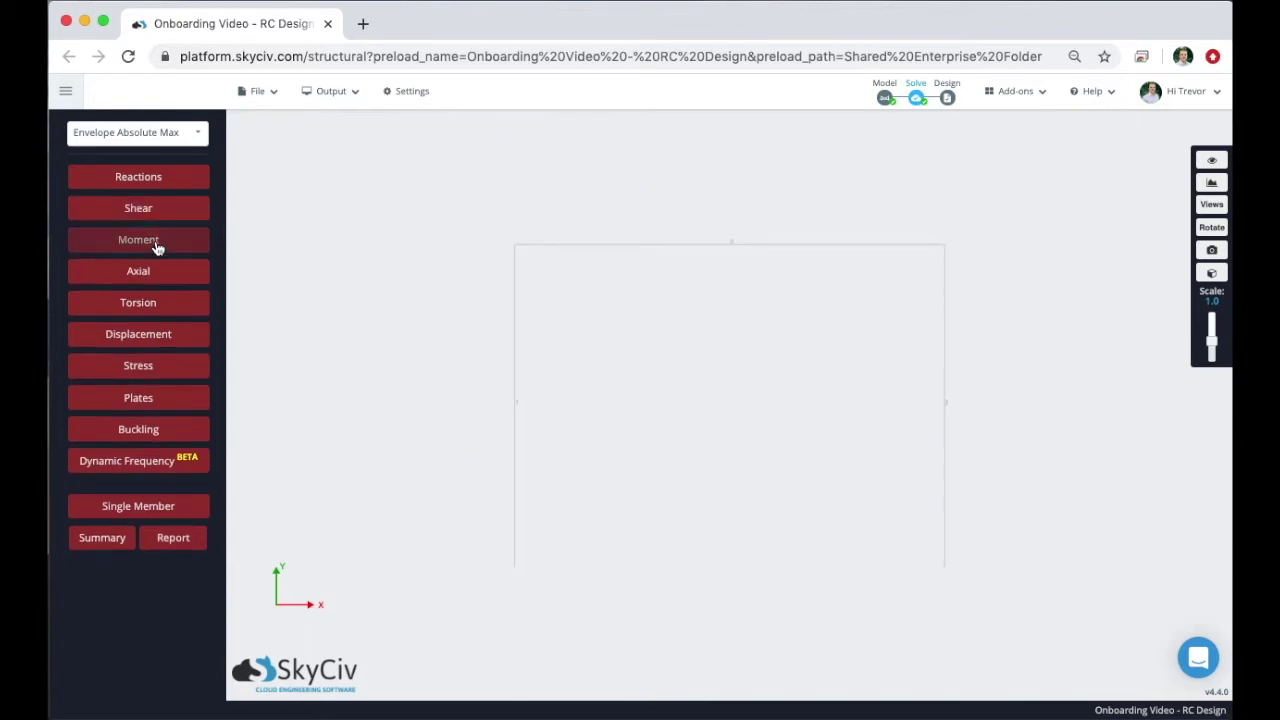
pyautogui.click(157, 245)
pyautogui.click(157, 244)
pyautogui.click(147, 314)
pyautogui.click(148, 316)
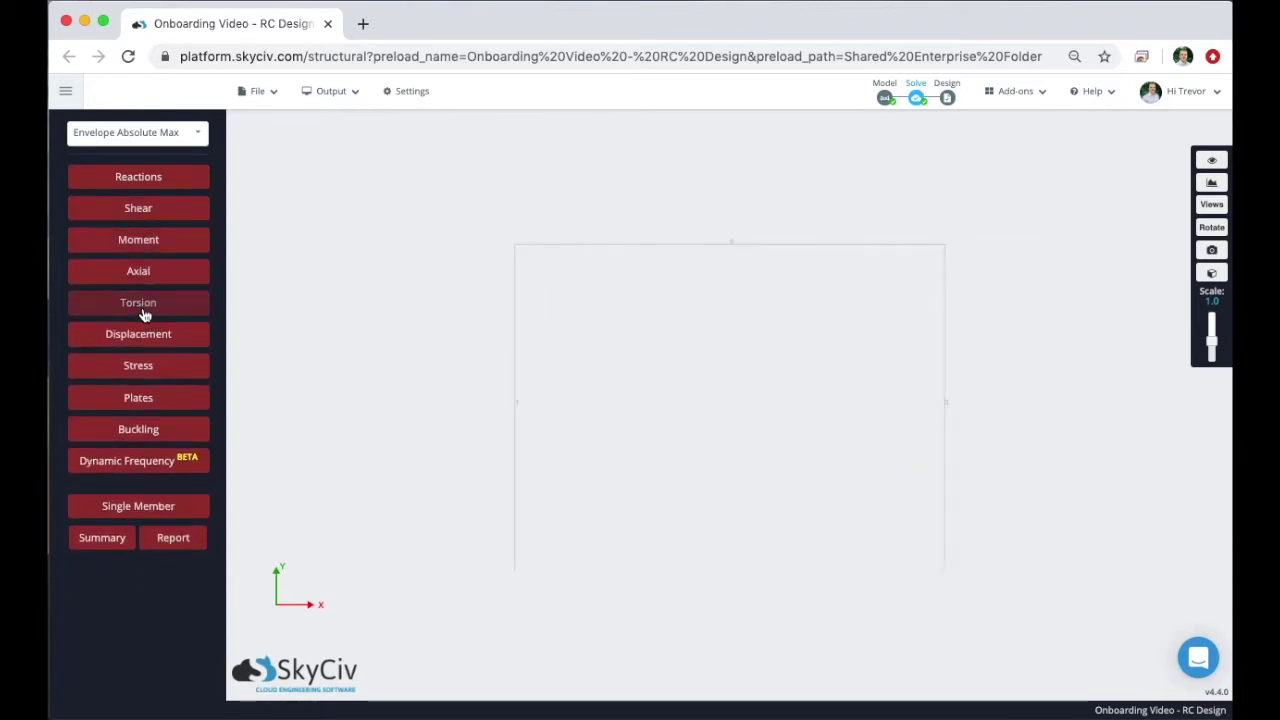
# Start a Reinforced Concrete (RC) Design of the portal frame using the ACI 318-14 code.
pyautogui.click(947, 98)
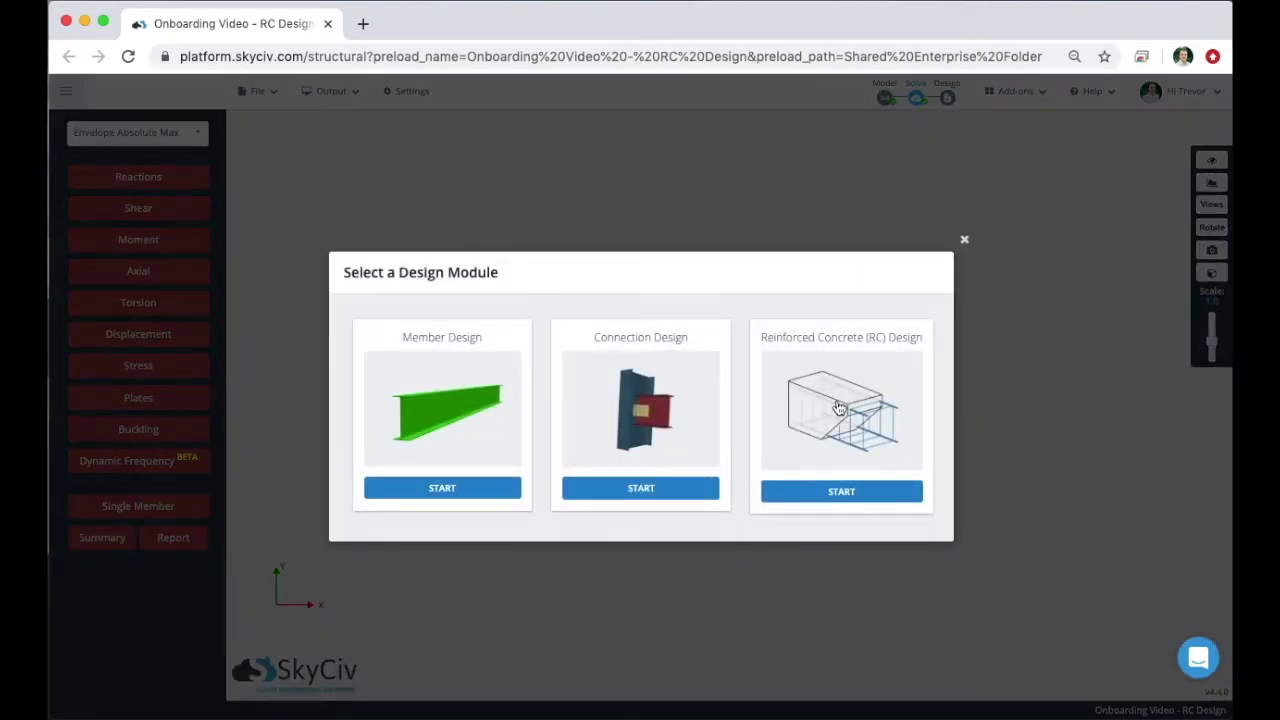
pyautogui.click(840, 408)
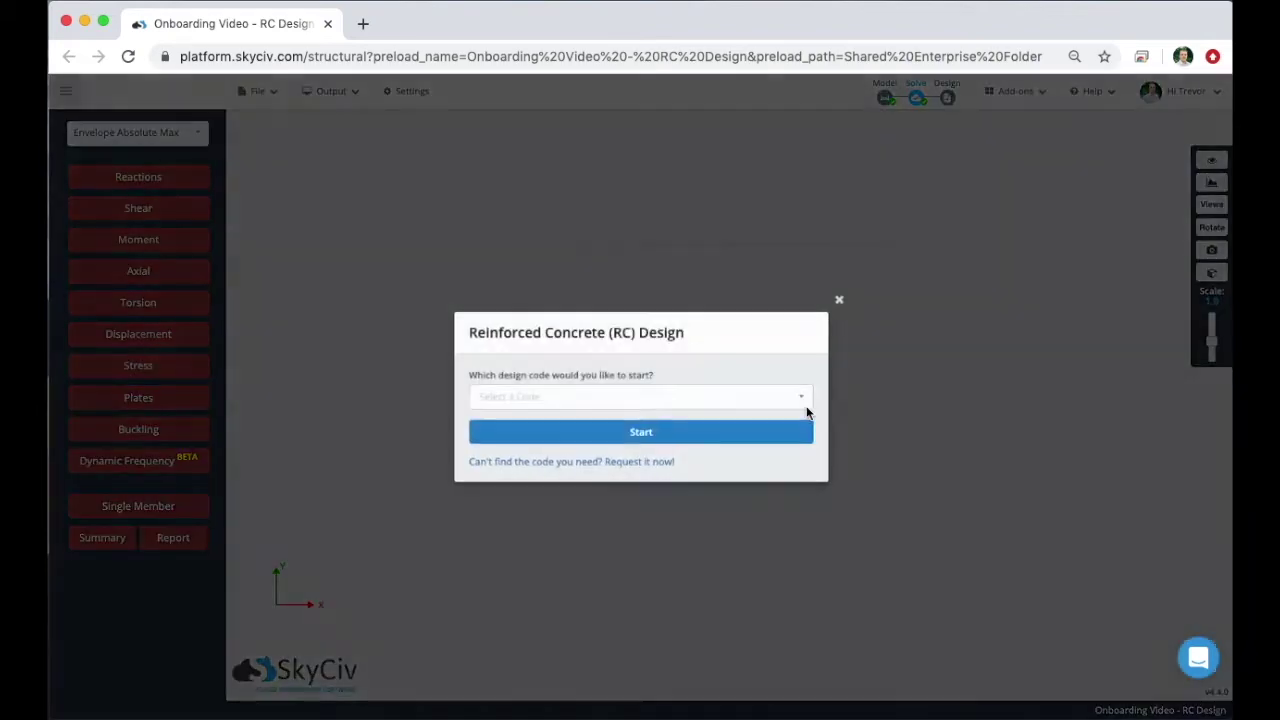
pyautogui.click(727, 408)
pyautogui.click(627, 425)
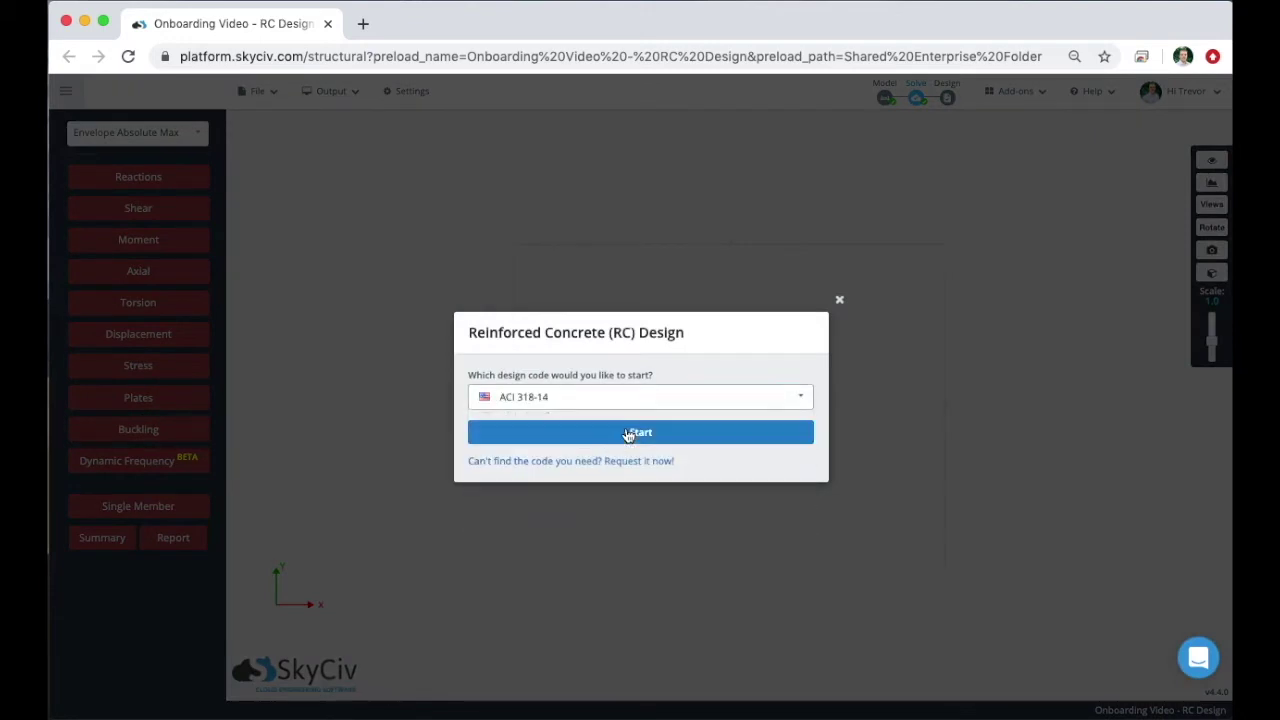
pyautogui.click(599, 440)
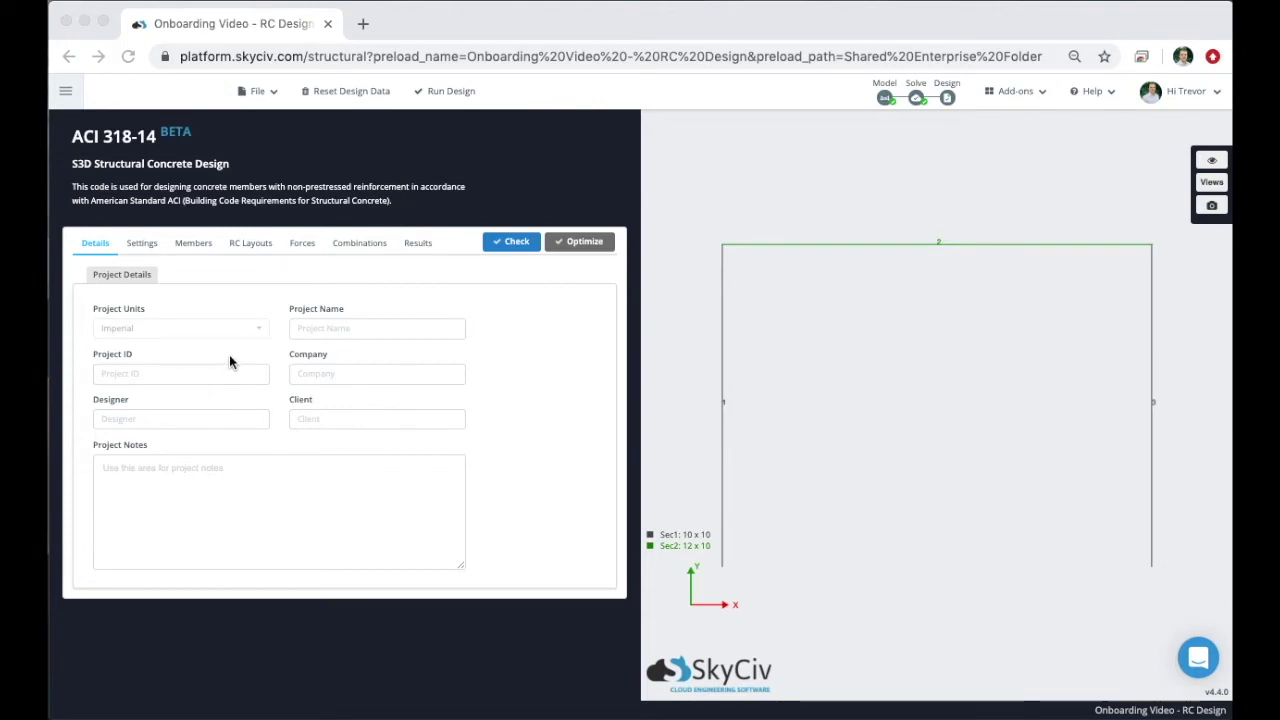
# Review RC settings: 50 neutral-axis iterations, 50 M-N points, normal-weight concrete, 60+ months.
pyautogui.click(138, 251)
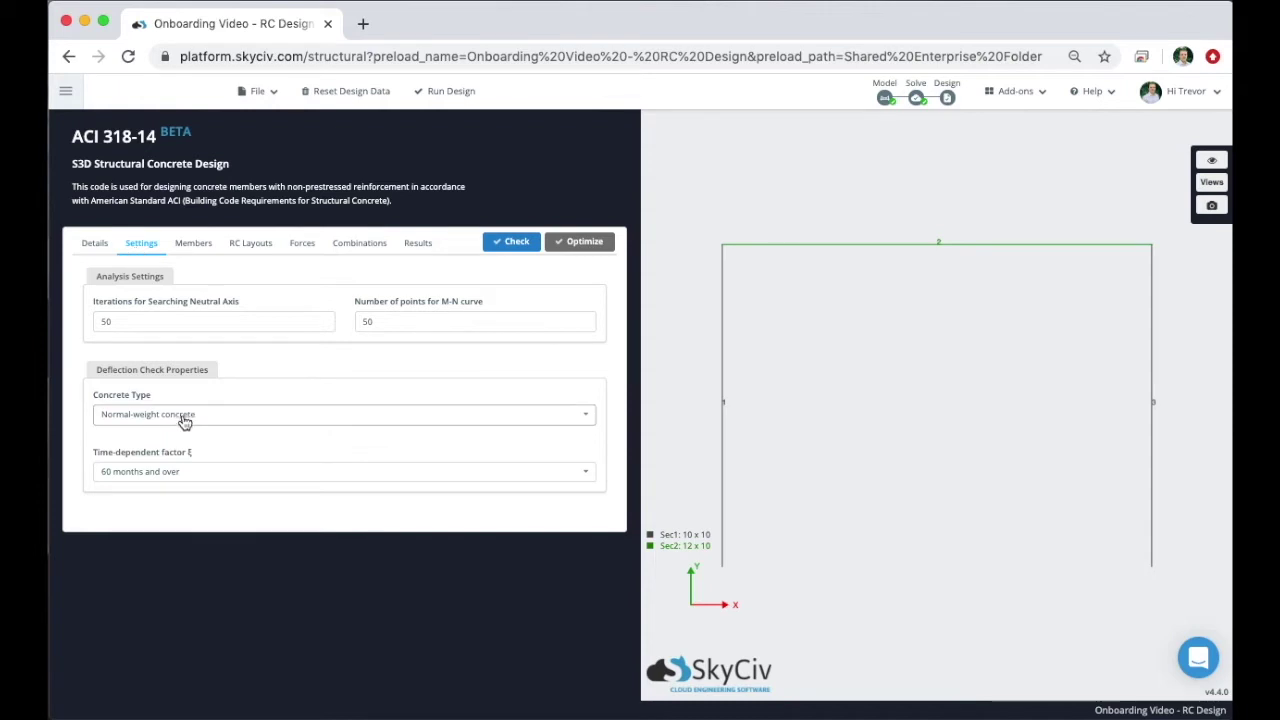
pyautogui.moveTo(185, 373); pyautogui.dragTo(105, 370)
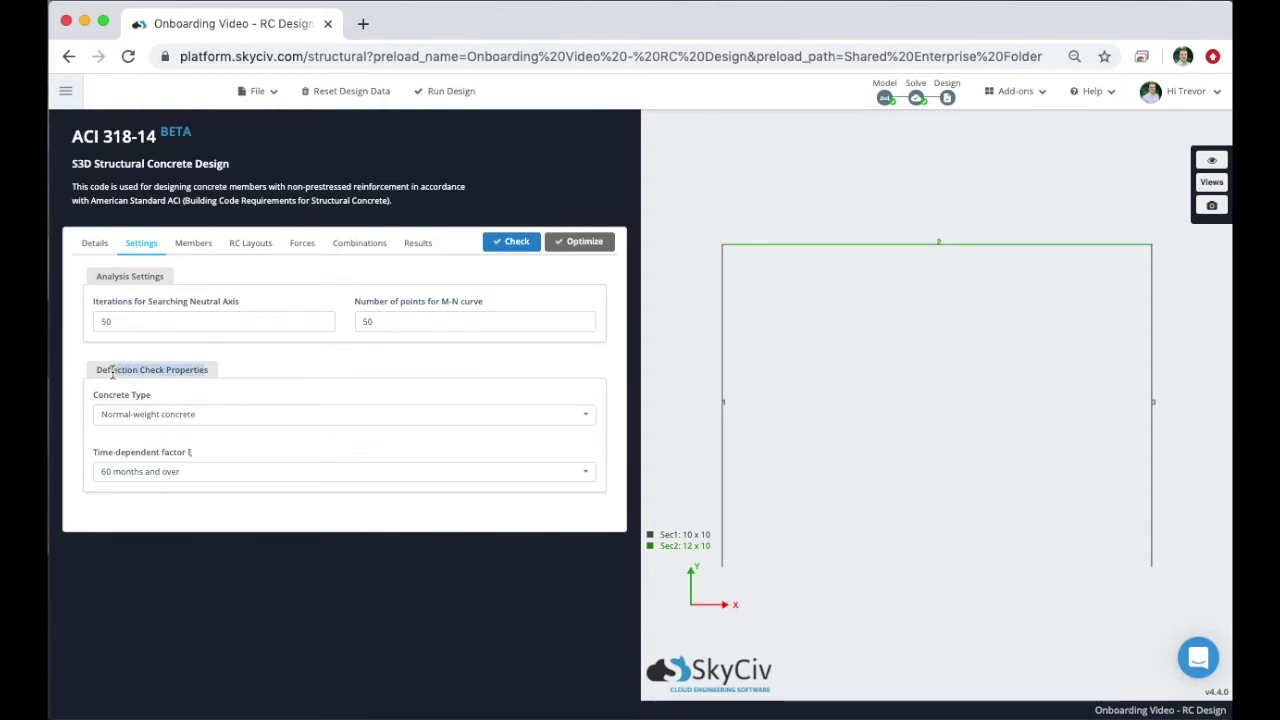
pyautogui.click(104, 370)
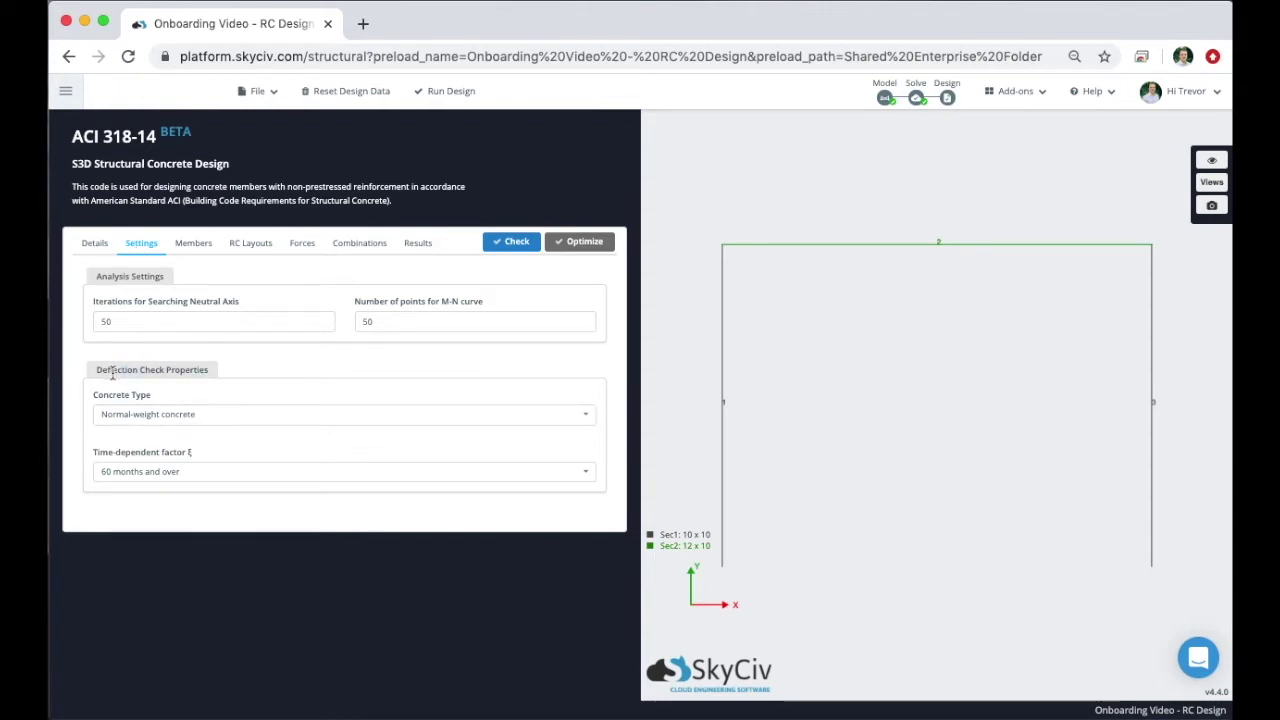
# Review the design members table and Member 1's Kz effective length factor.
pyautogui.click(193, 243)
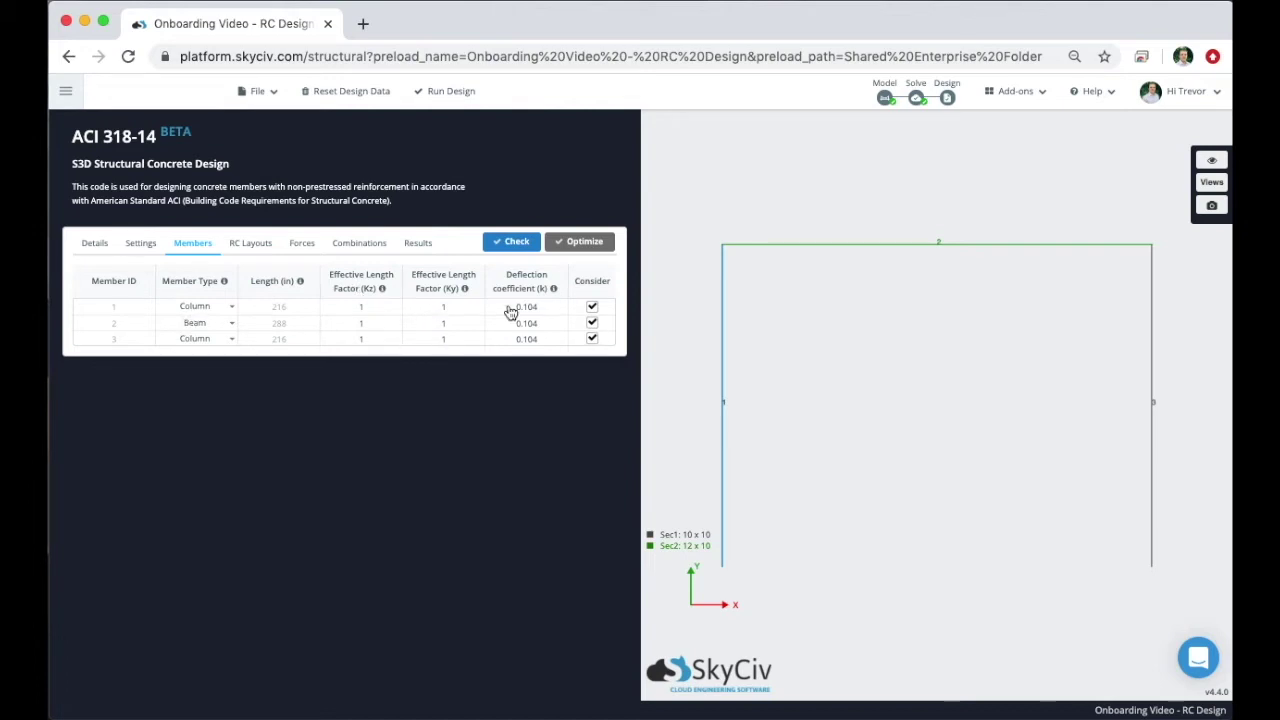
pyautogui.click(364, 307)
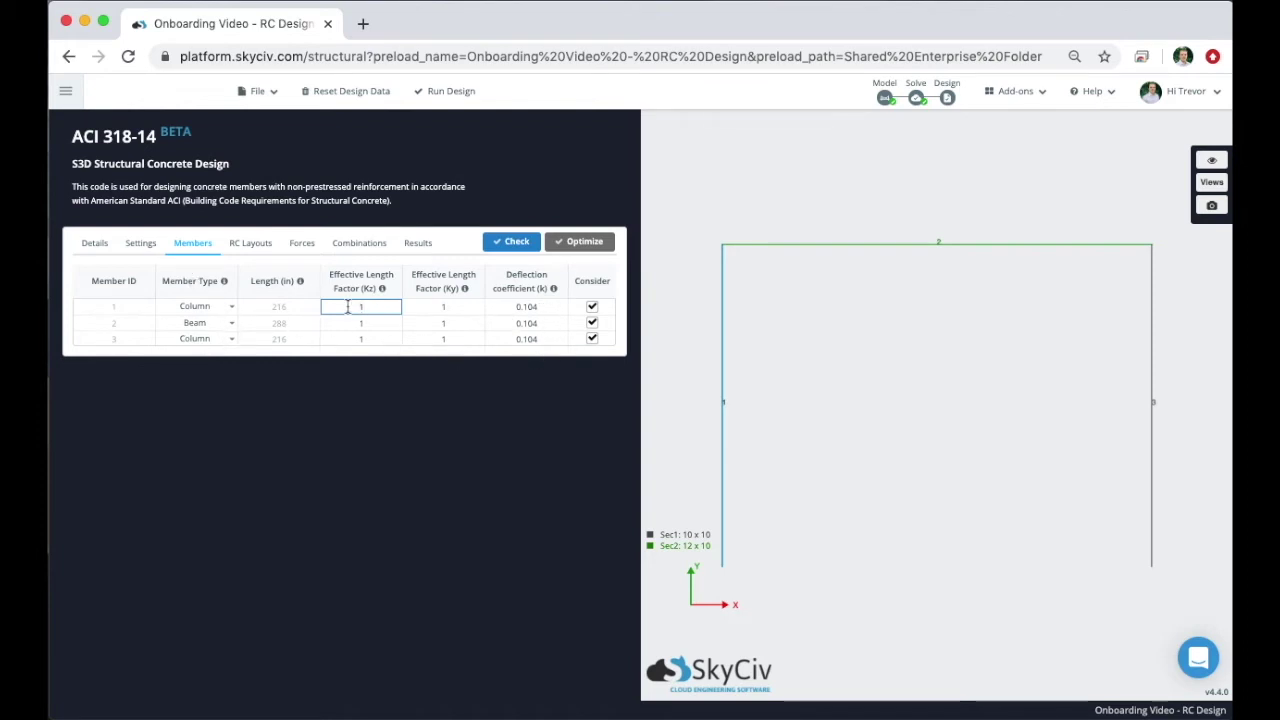
pyautogui.click(251, 246)
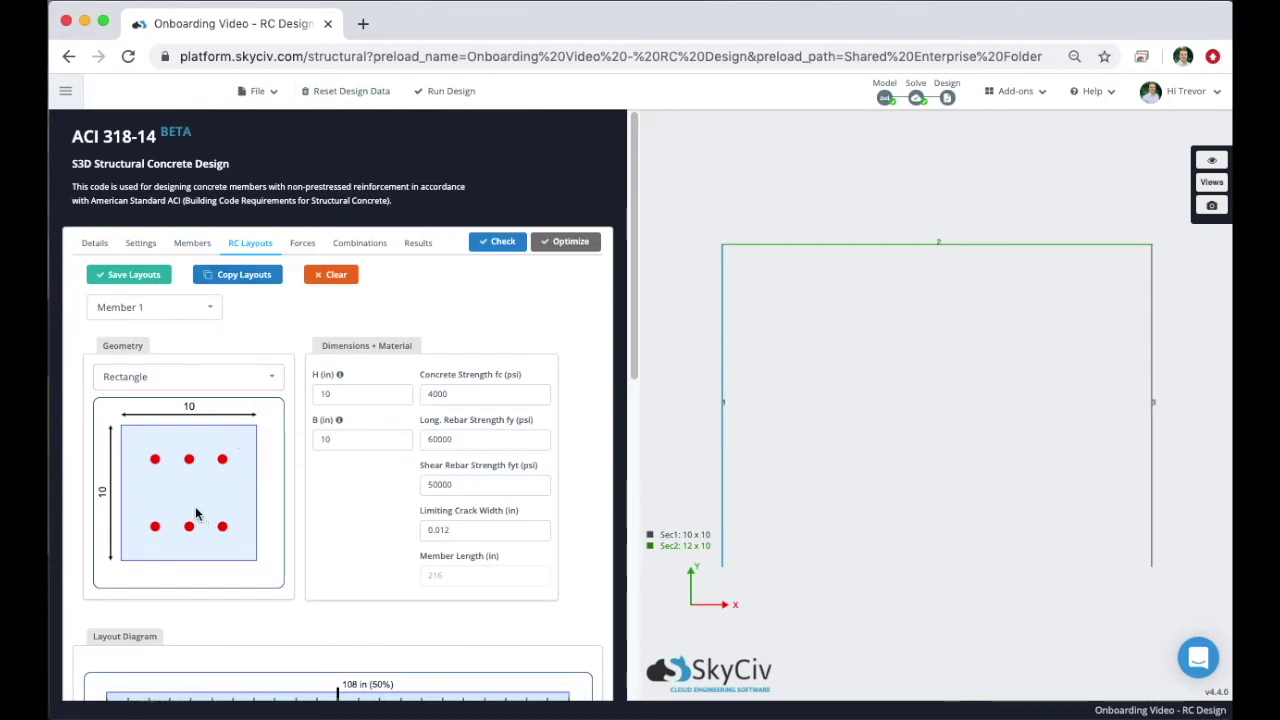
# Inspect Member 1's 10 x 10 in section, 4000 psi concrete and reinforcement layout diagram.
pyautogui.click(163, 309)
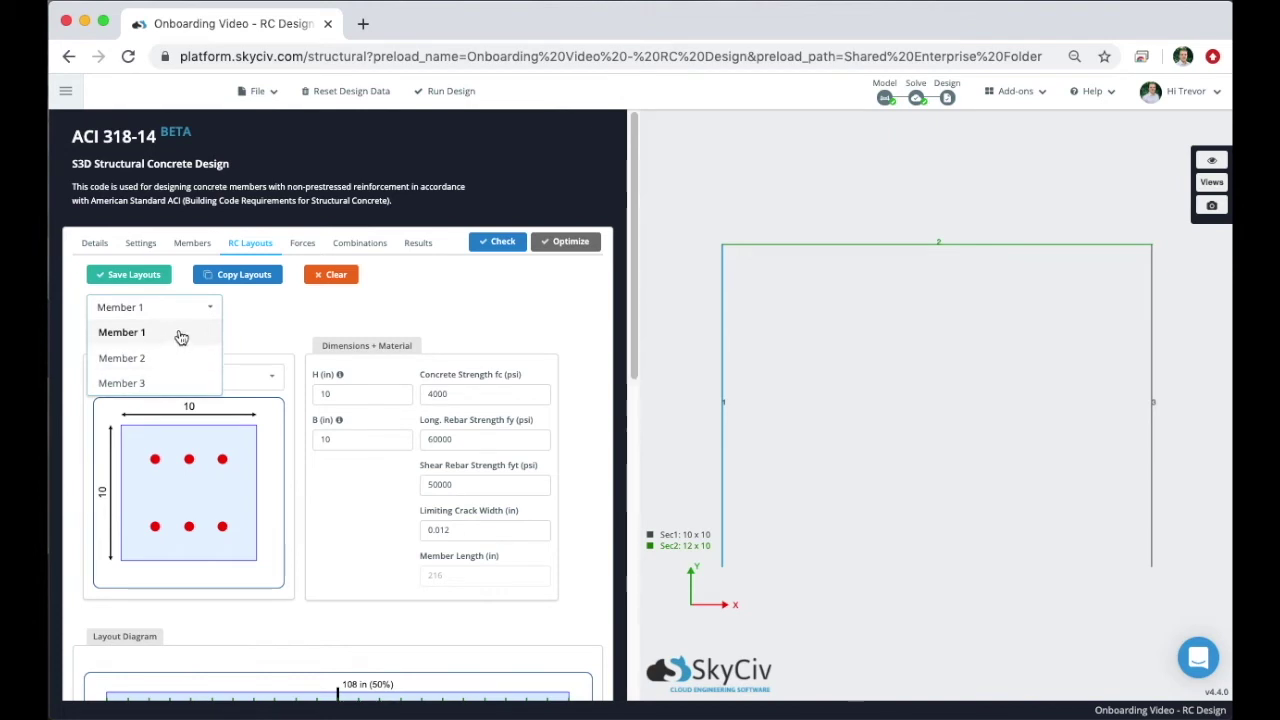
pyautogui.click(177, 333)
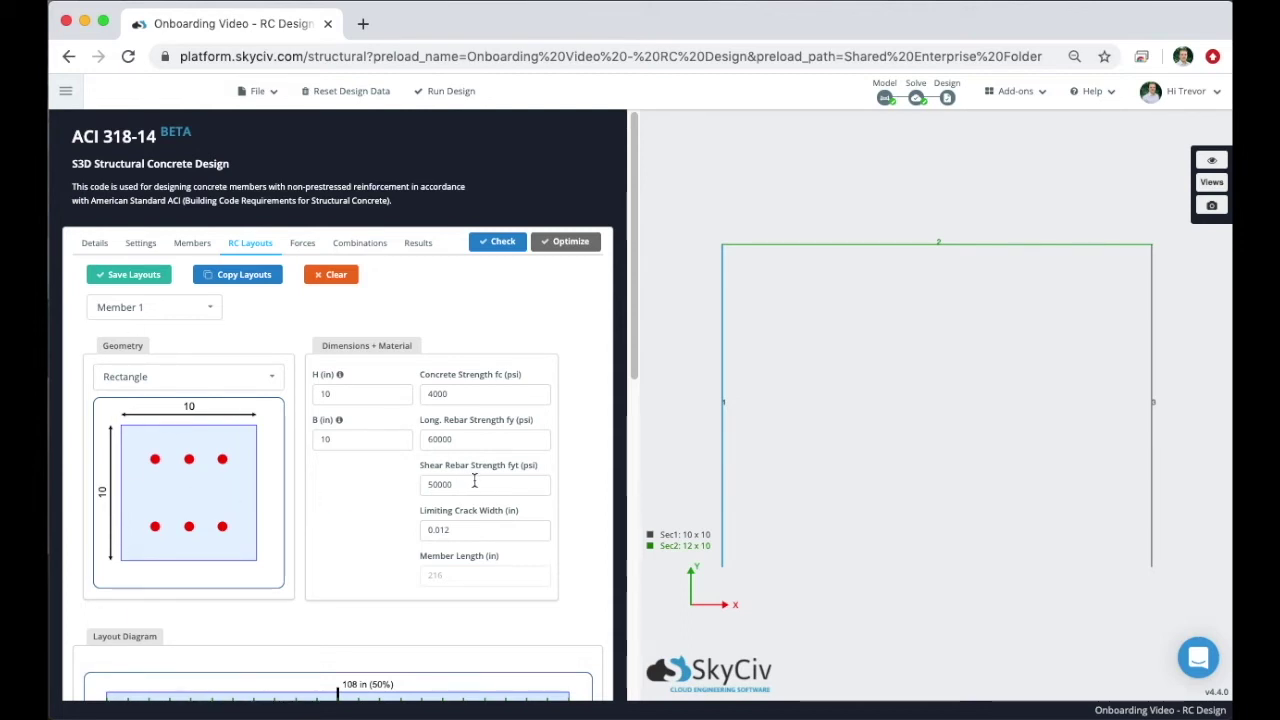
pyautogui.click(473, 395)
pyautogui.click(478, 528)
pyautogui.scroll(-1, 349, 463)
pyautogui.scroll(-5, 349, 463)
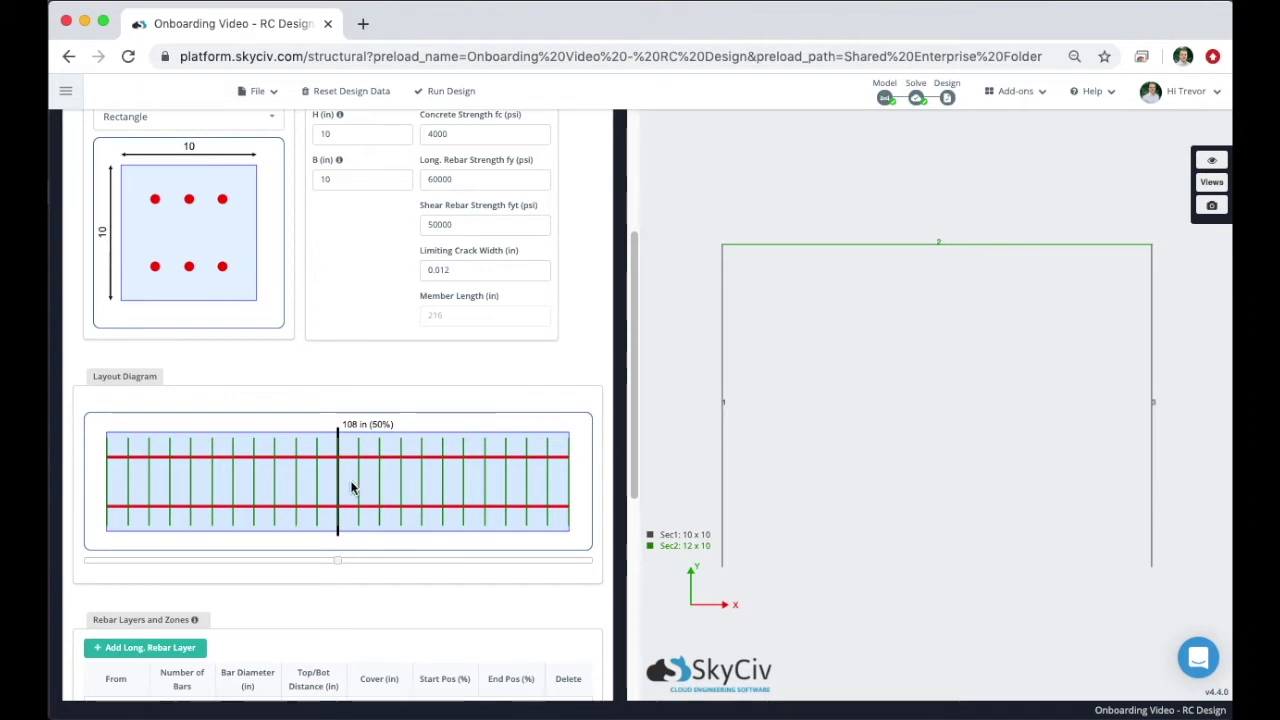
pyautogui.scroll(-3, 350, 488)
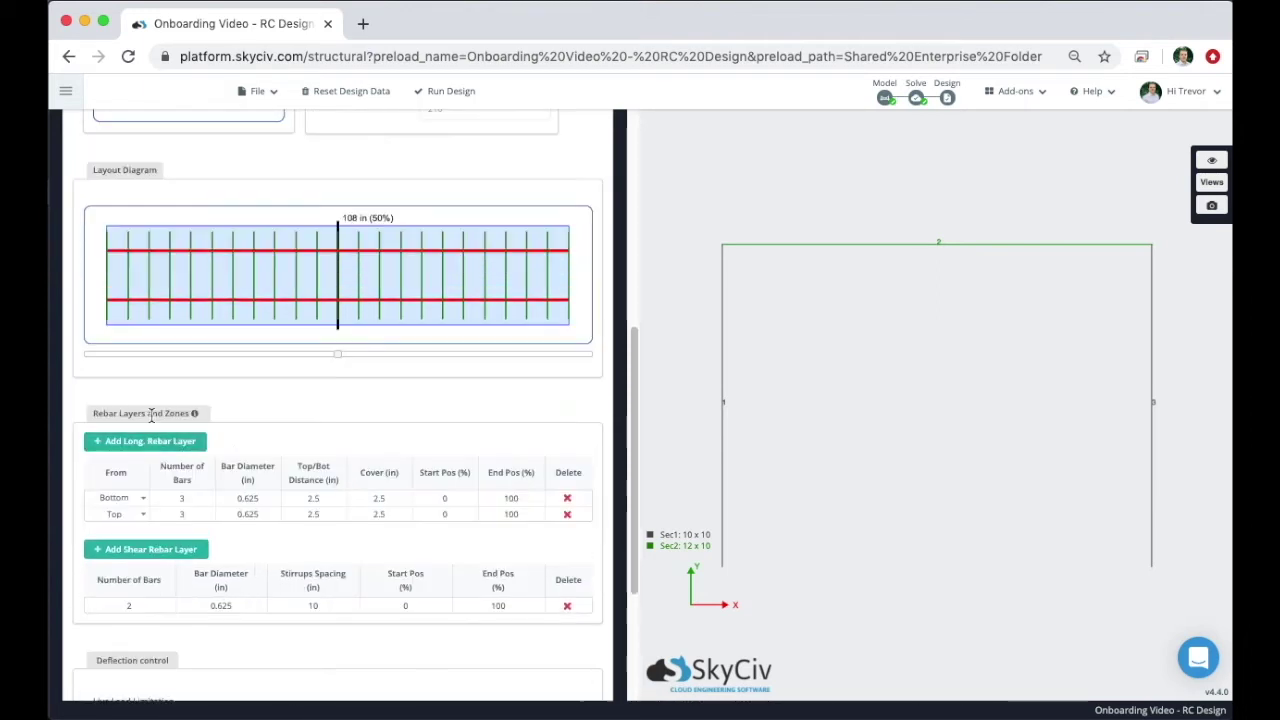
# Add a third rebar layer to Member 1: two 0.625 in bars at 5 in from the top.
pyautogui.scroll(-1, 193, 421)
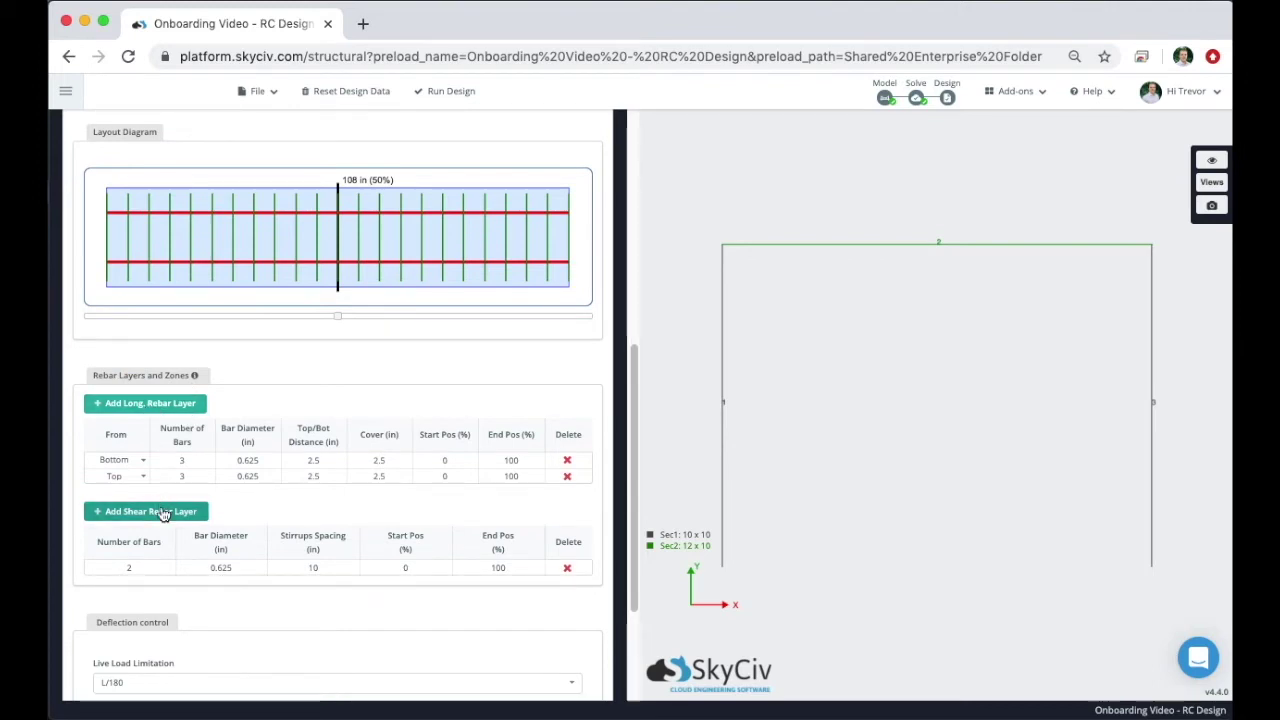
pyautogui.click(182, 406)
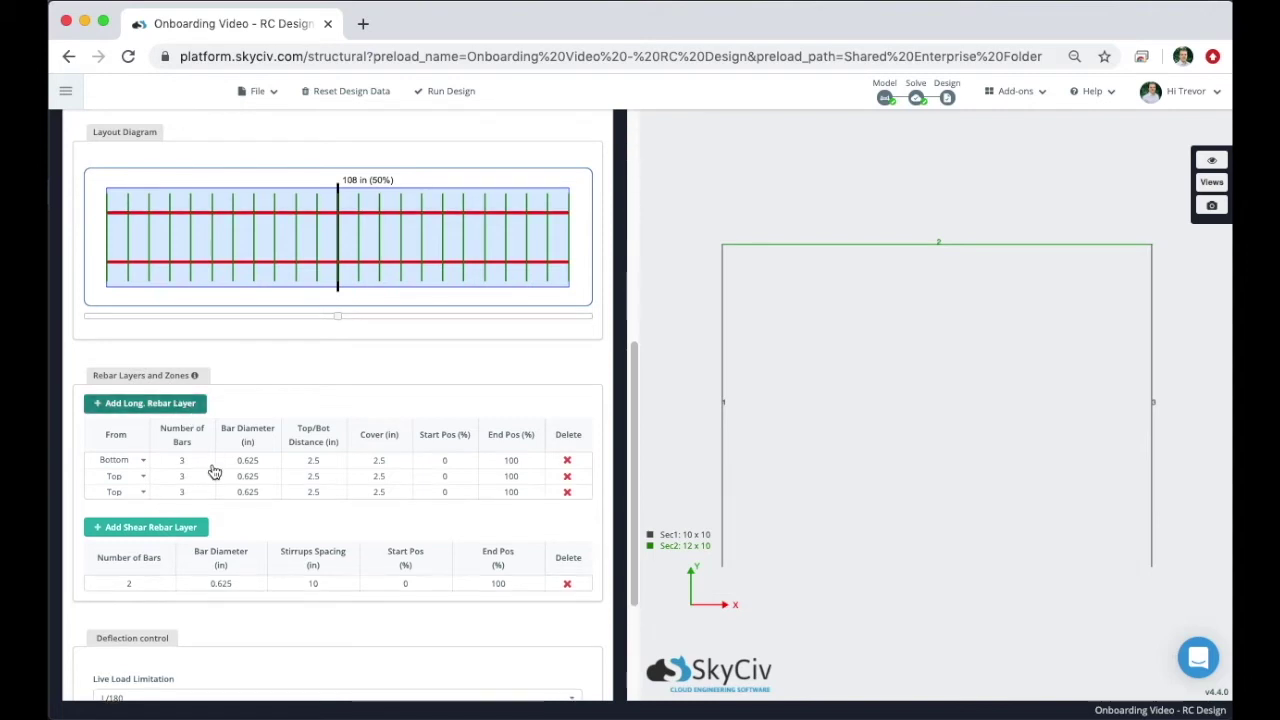
pyautogui.click(333, 500)
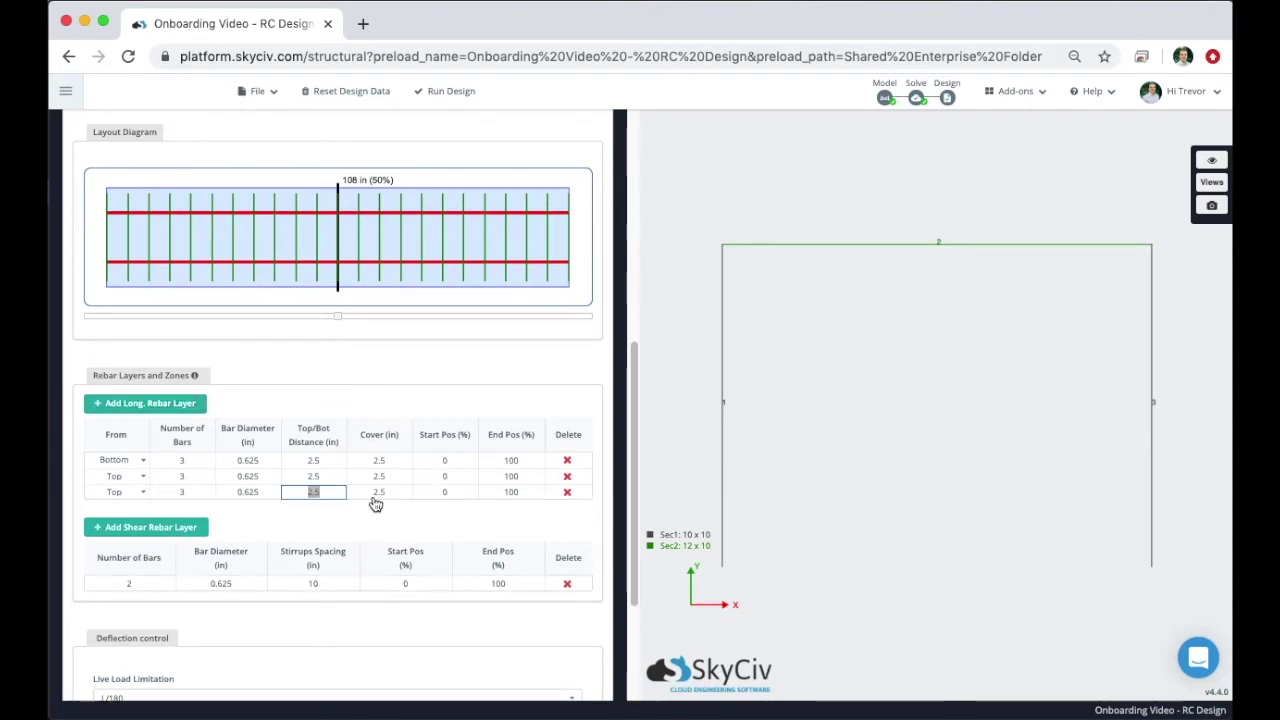
pyautogui.write('5')
pyautogui.click(191, 494)
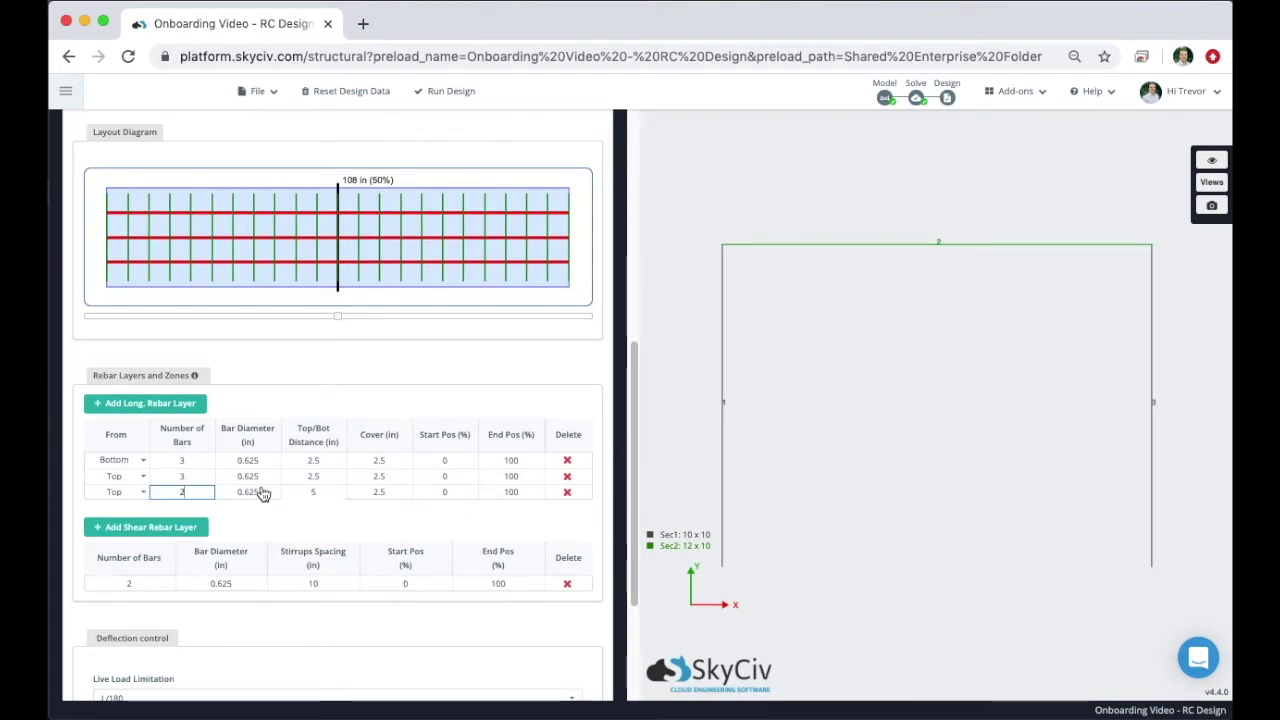
pyautogui.click(379, 476)
pyautogui.scroll(4, 432, 425)
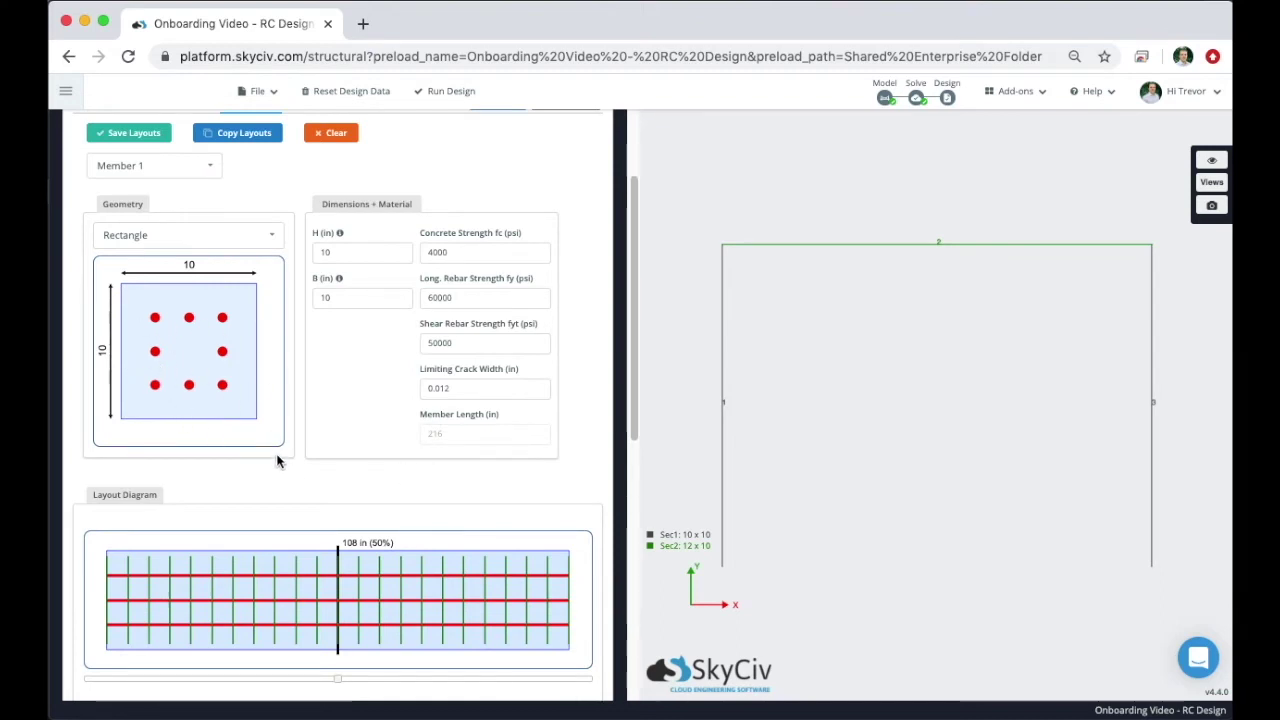
pyautogui.scroll(-1, 279, 462)
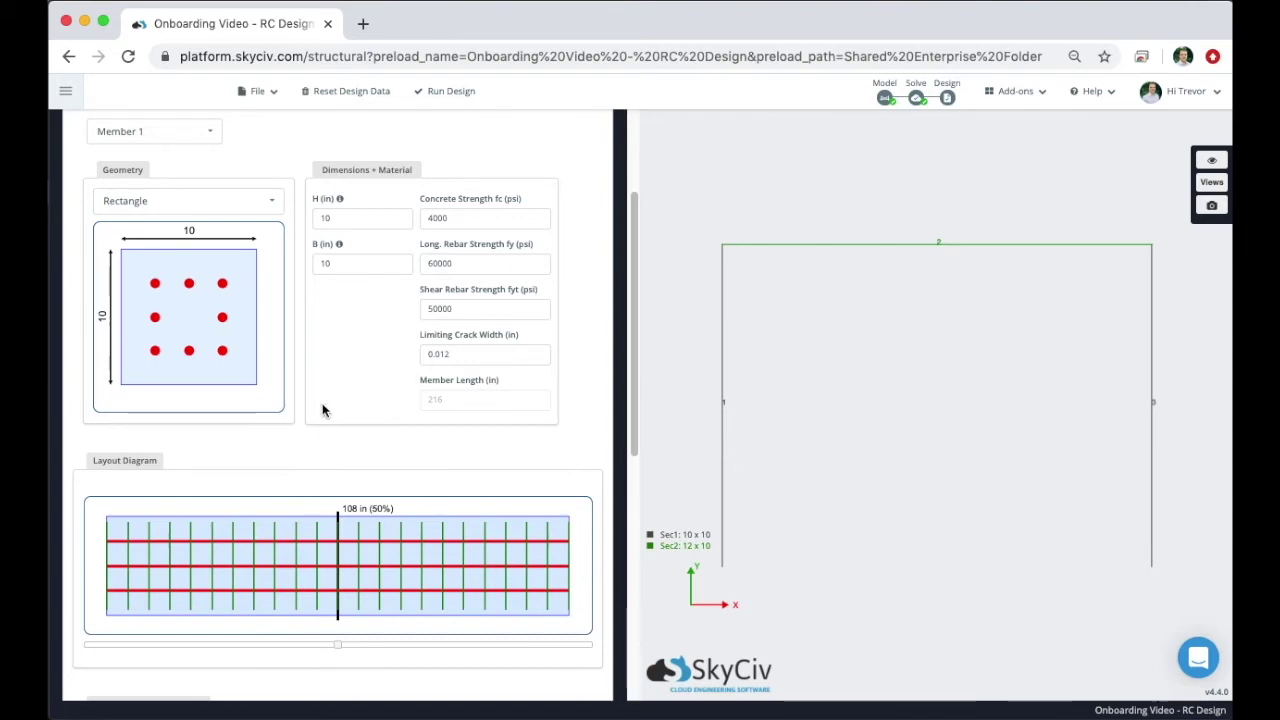
pyautogui.scroll(-10, 322, 405)
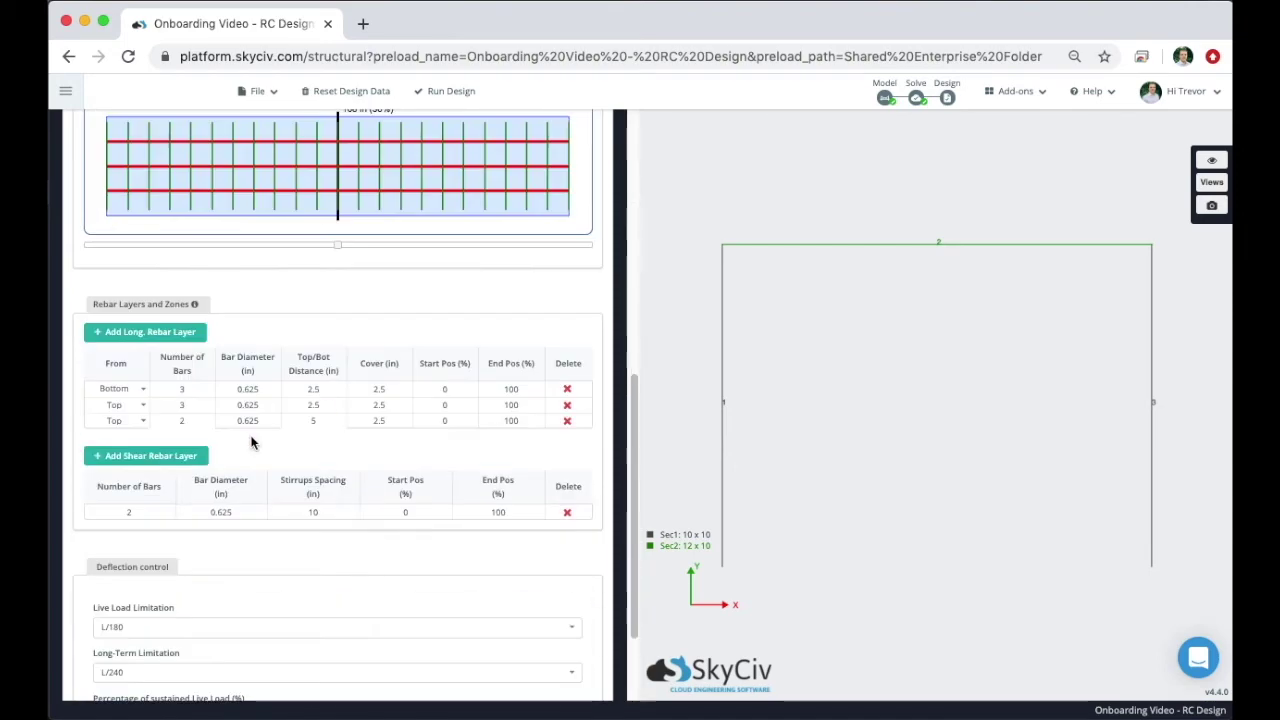
pyautogui.scroll(10, 251, 440)
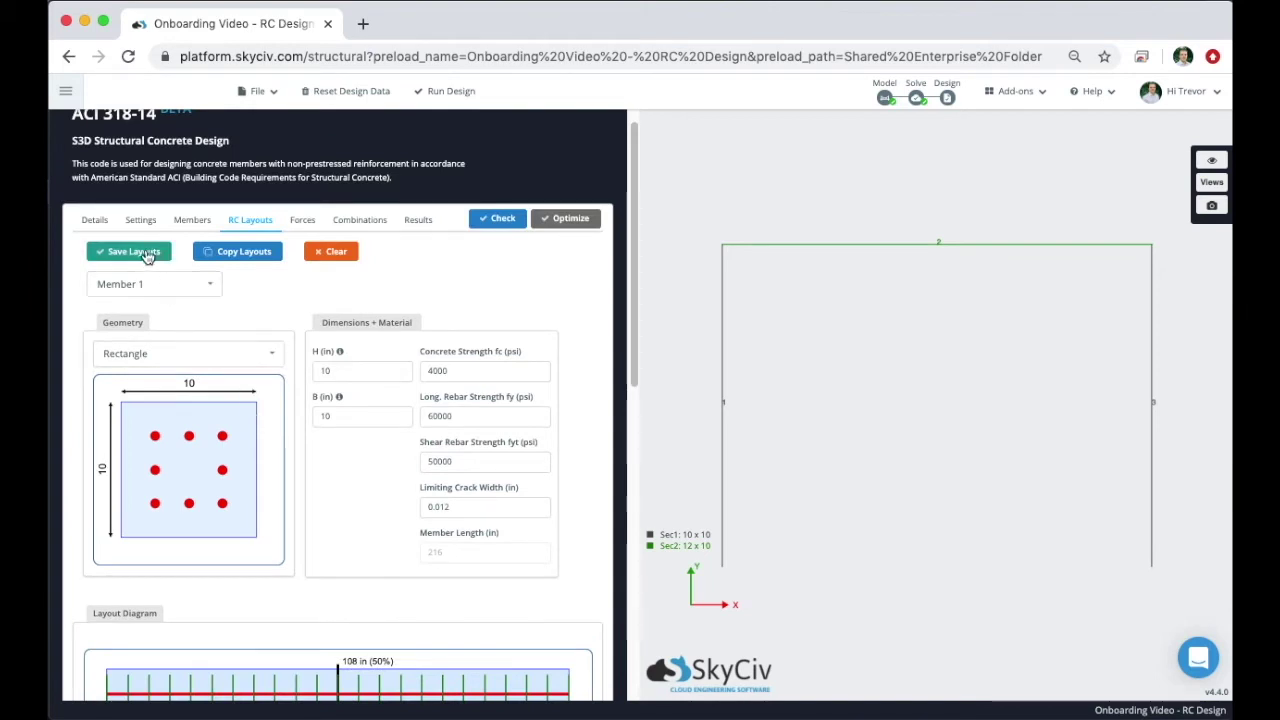
# Save Member 1's layout and copy its section, materials, rebar and deflection settings to Member 3.
pyautogui.click(147, 256)
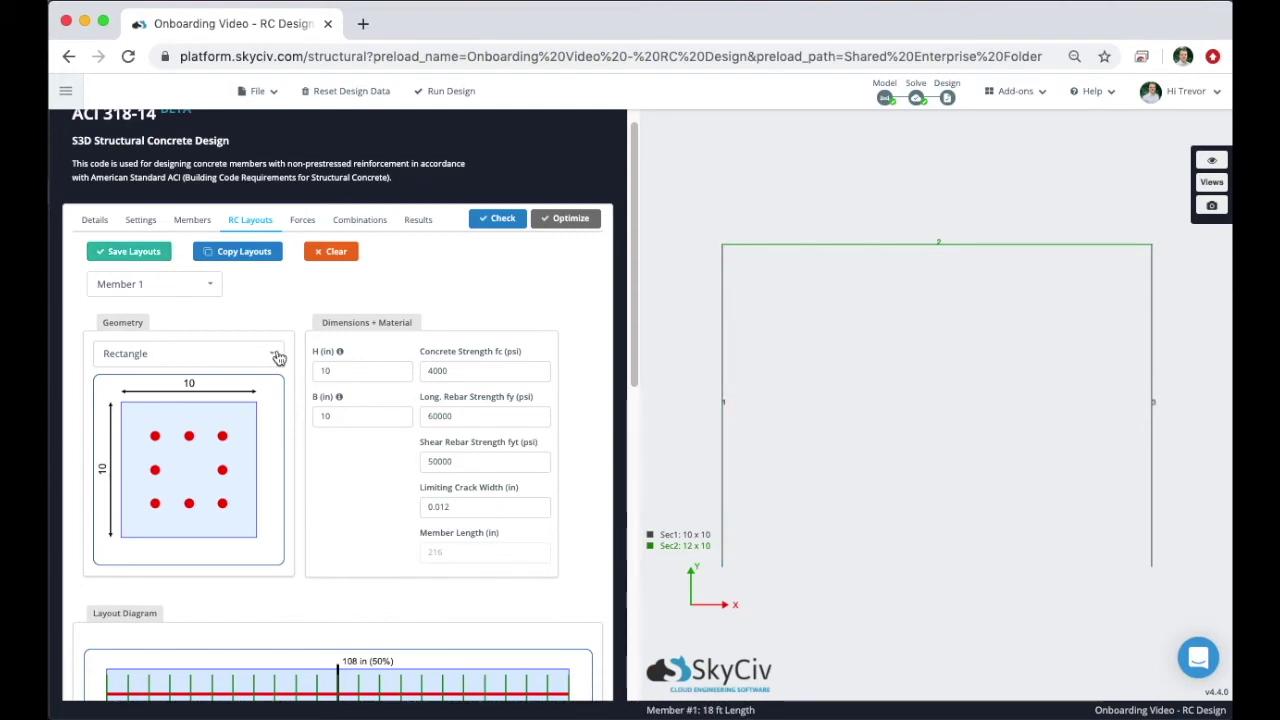
pyautogui.click(248, 255)
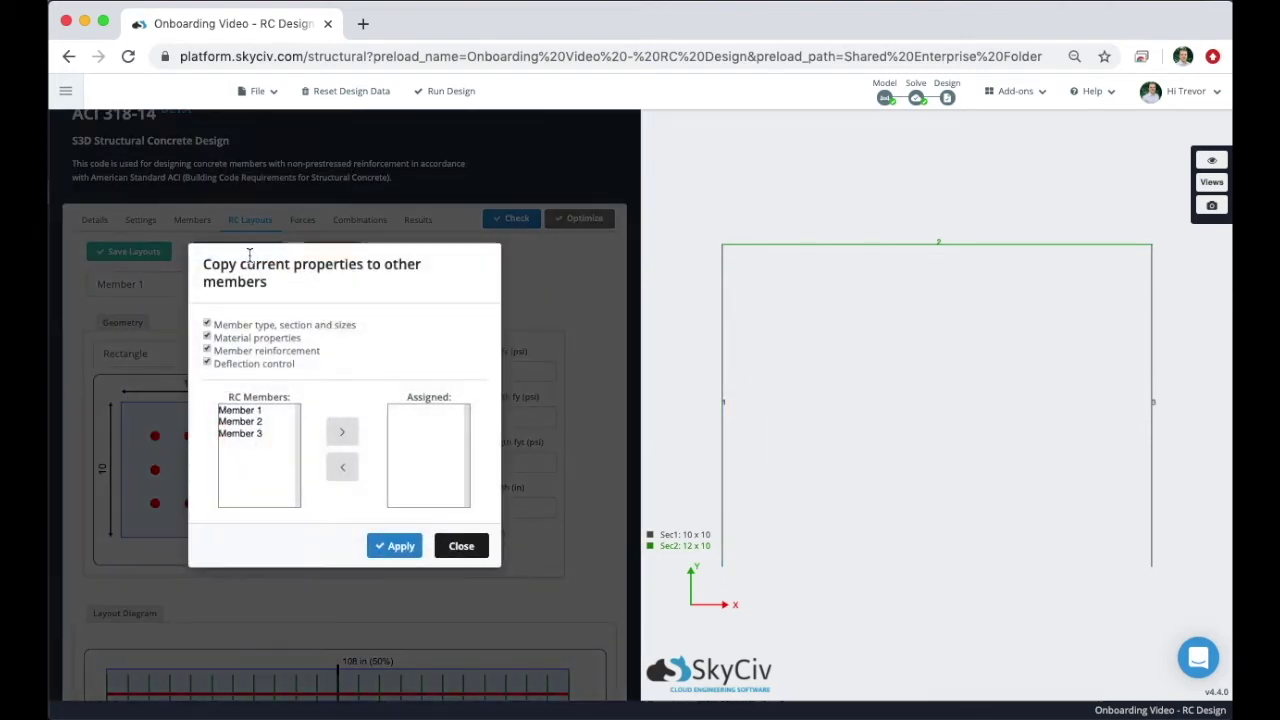
pyautogui.click(246, 434)
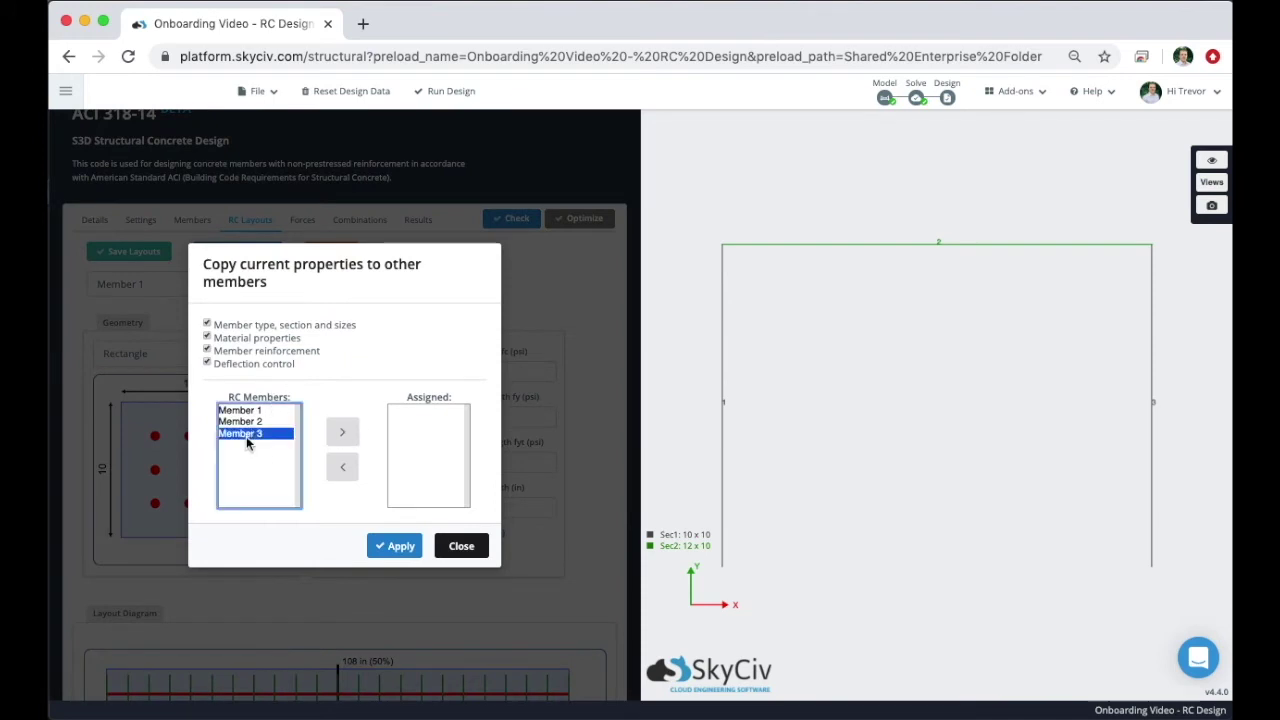
pyautogui.click(342, 431)
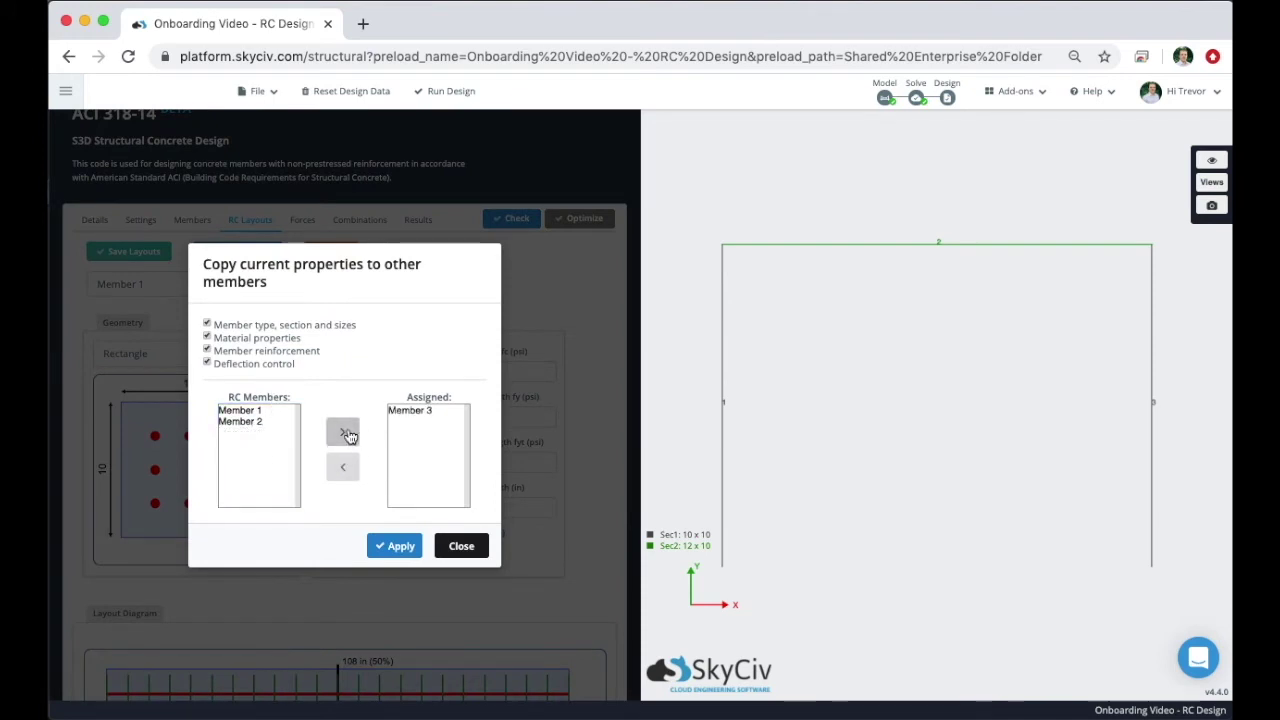
pyautogui.click(414, 411)
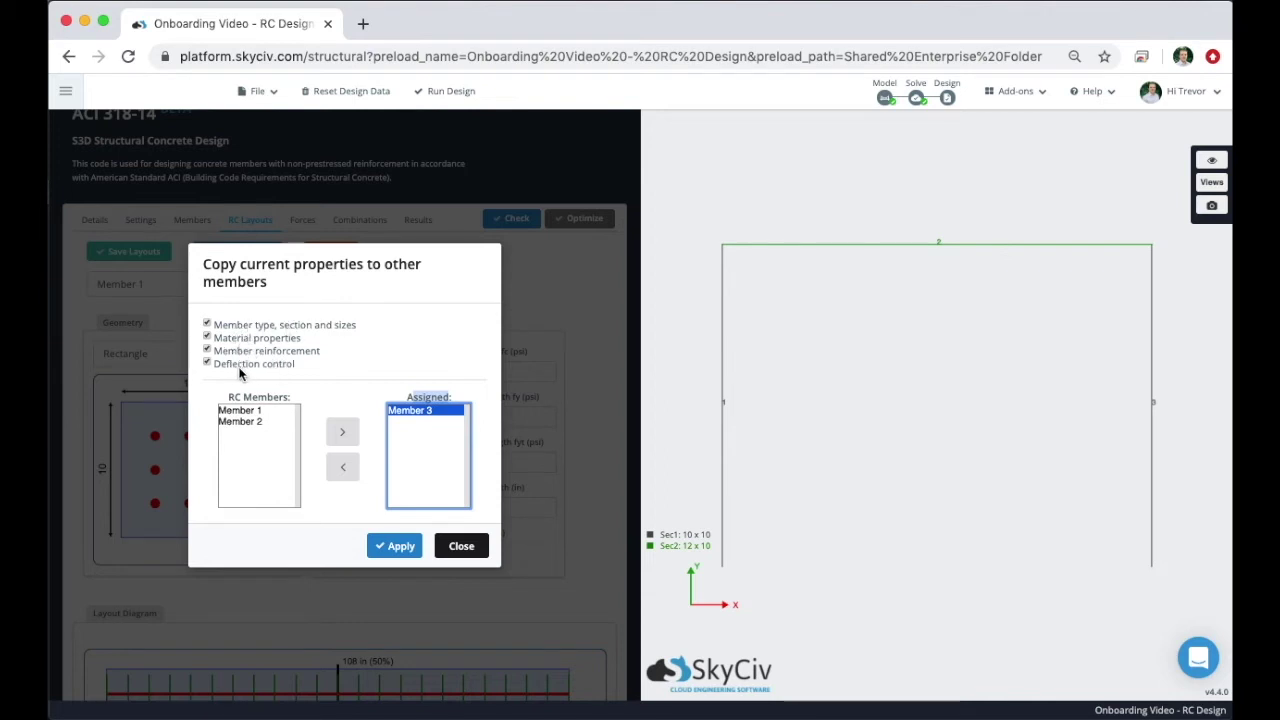
pyautogui.click(386, 546)
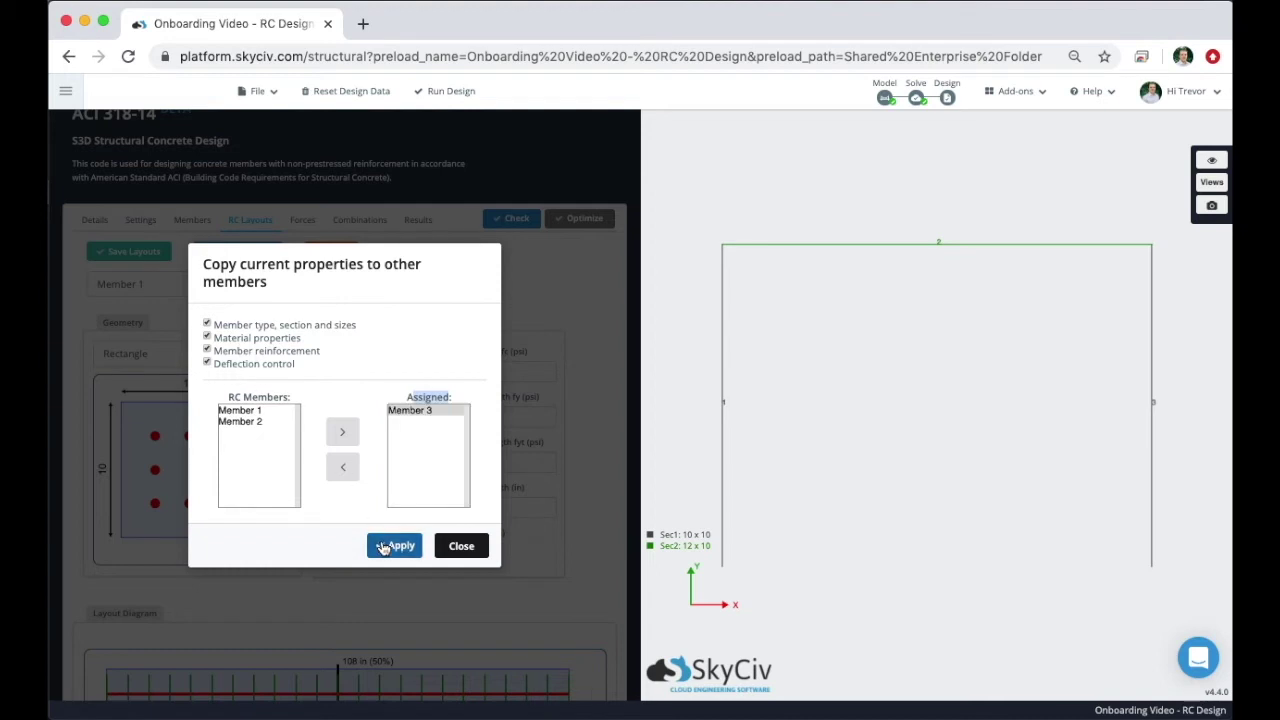
# Confirm Member 3 has the 10 x 10 in eight-bar layout, then view the design forces.
pyautogui.click(200, 288)
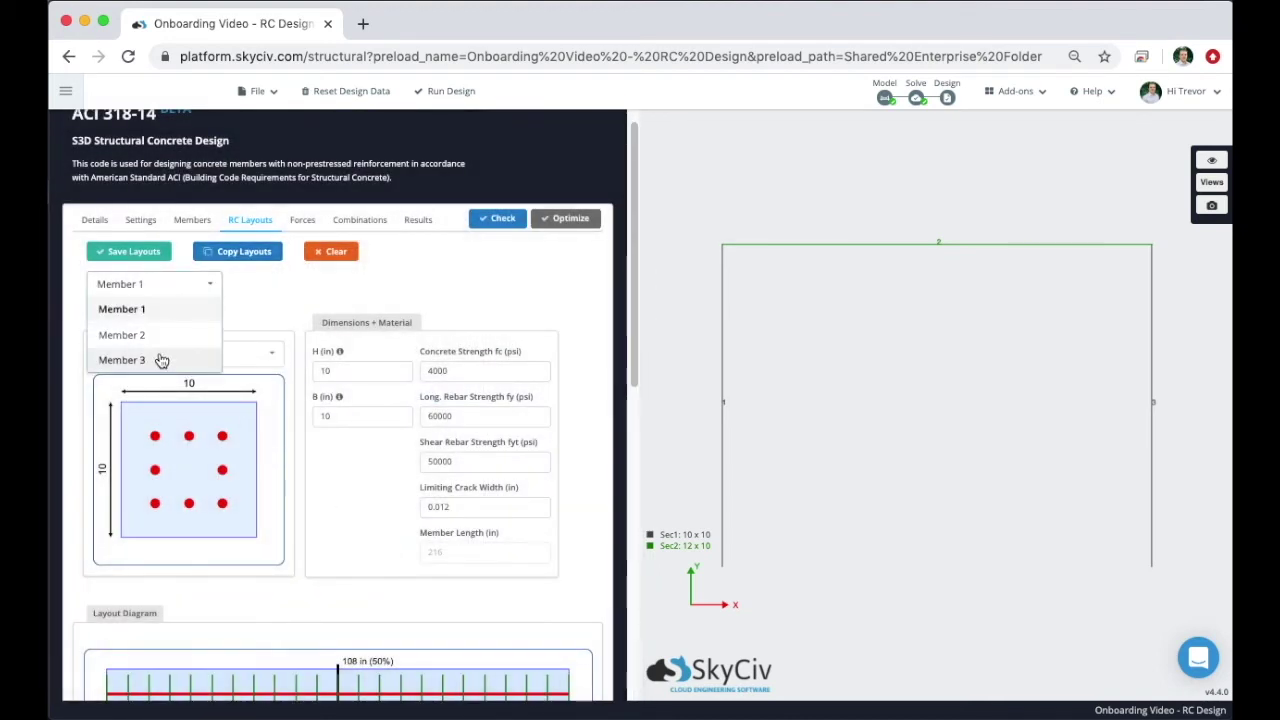
pyautogui.click(161, 360)
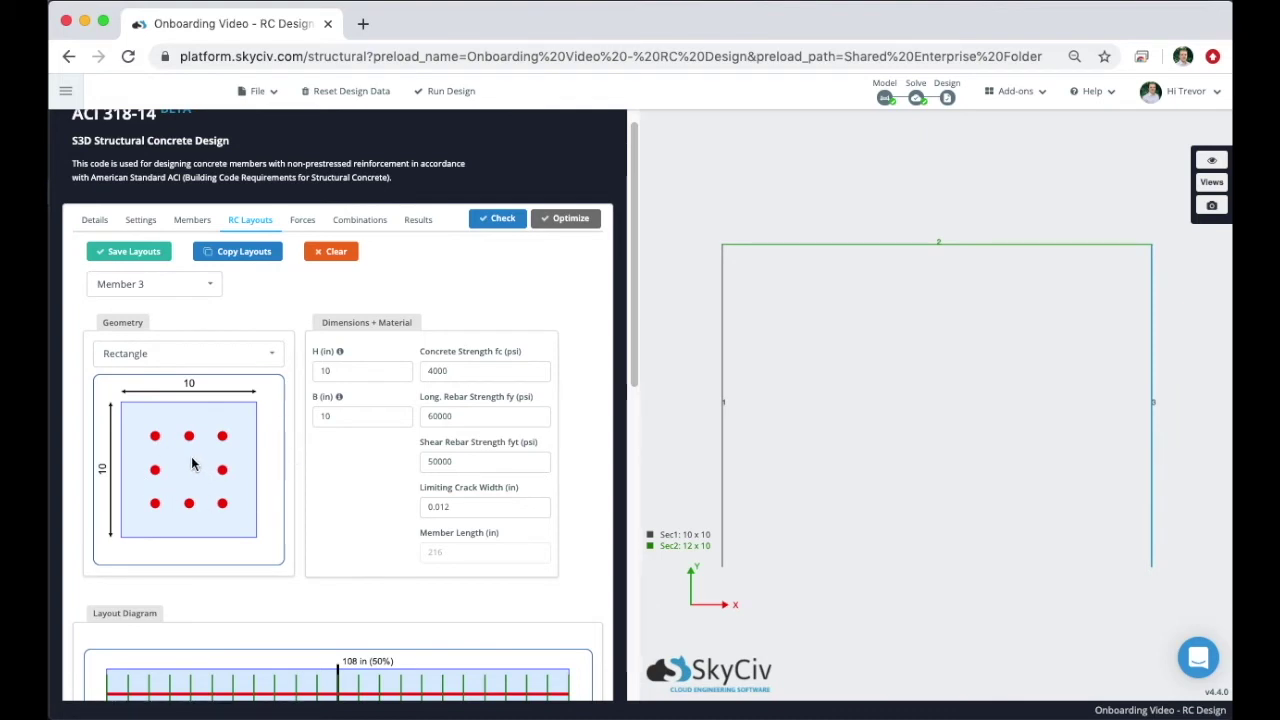
pyautogui.scroll(-10, 195, 463)
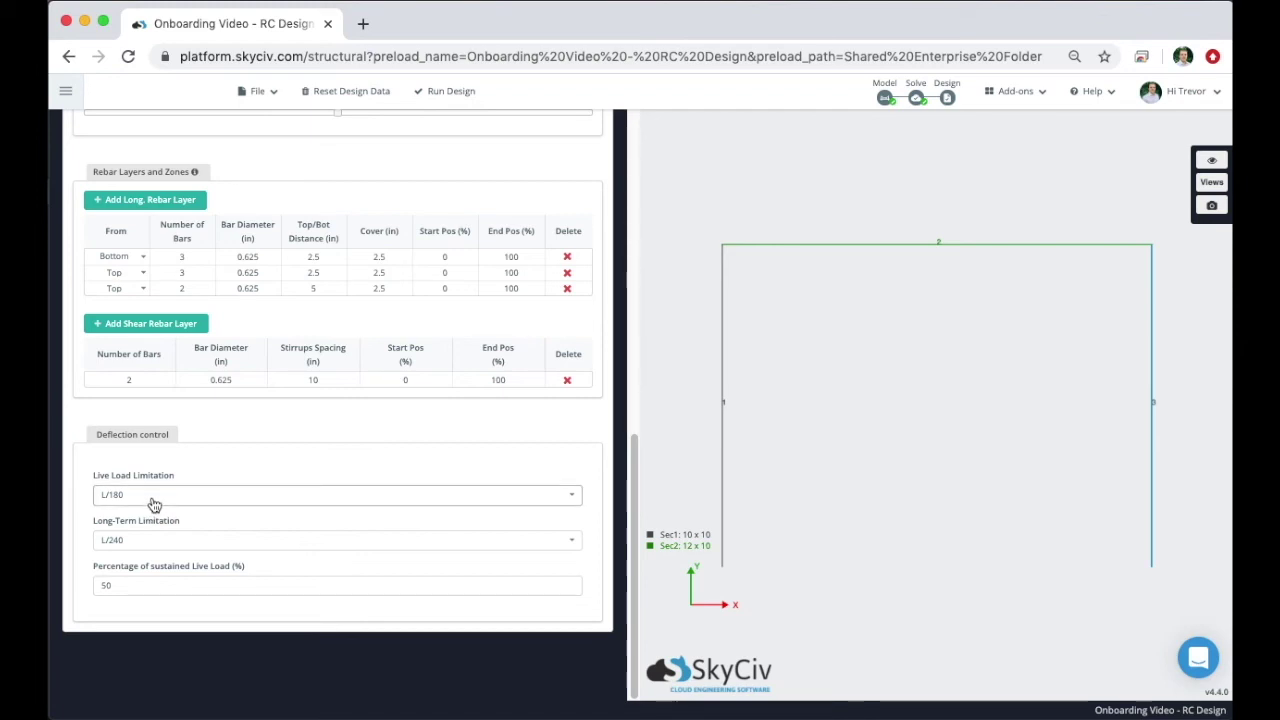
pyautogui.scroll(15, 152, 503)
pyautogui.click(303, 246)
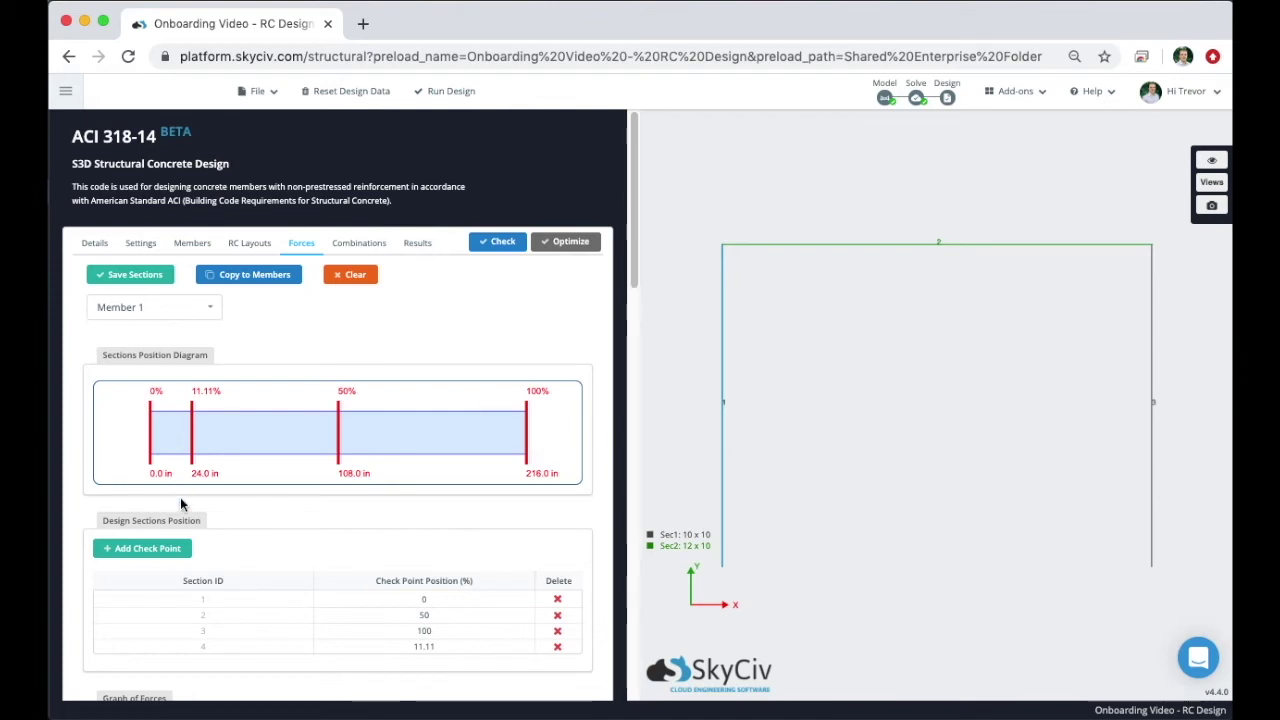
pyautogui.click(148, 552)
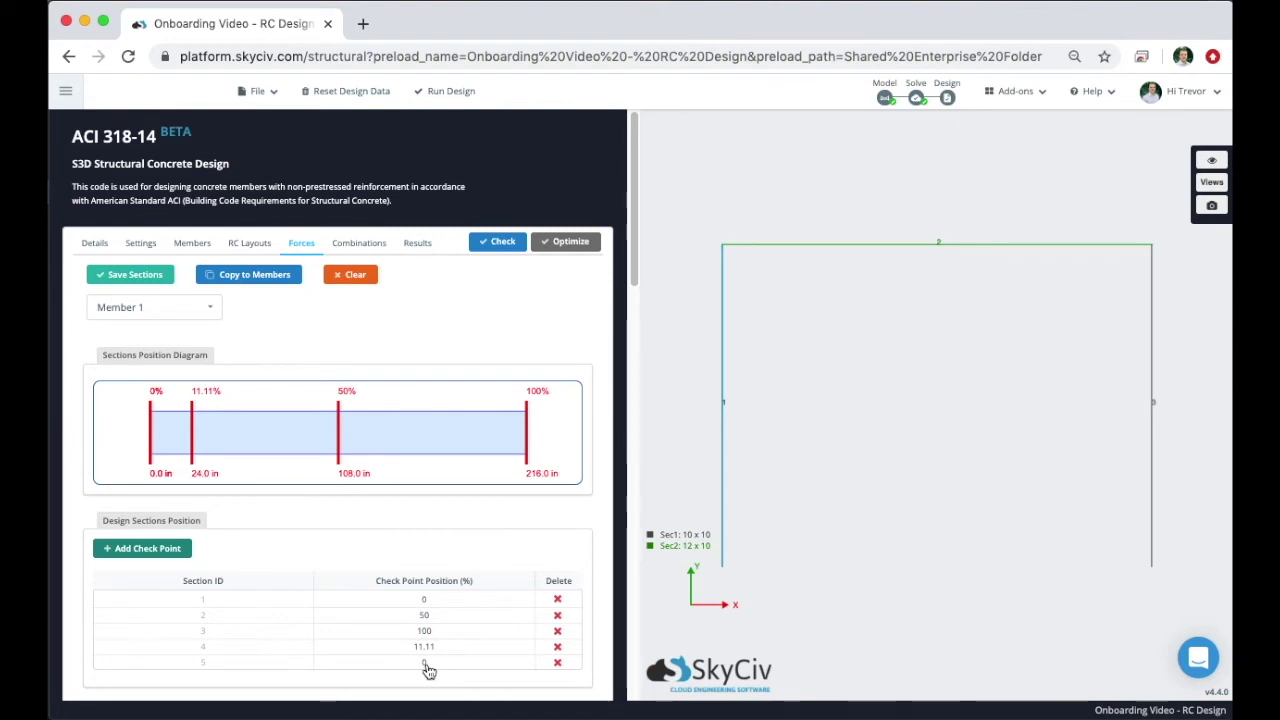
pyautogui.click(556, 663)
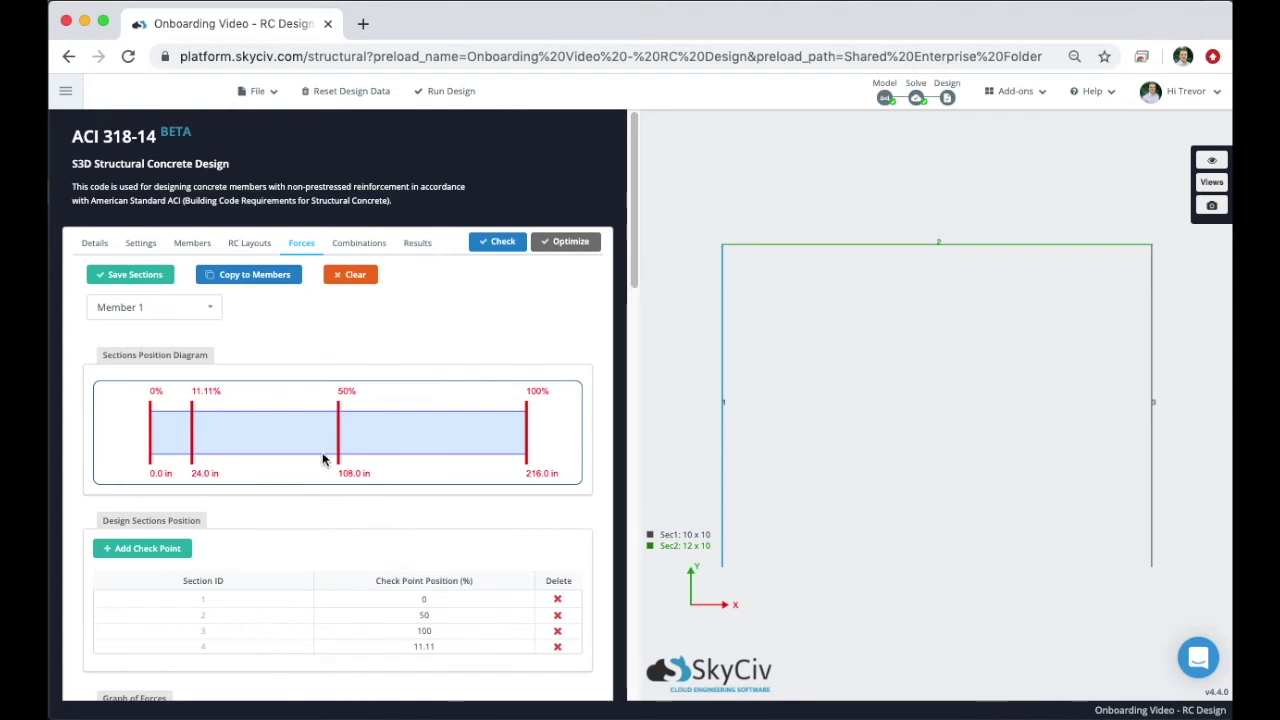
pyautogui.scroll(-1, 441, 405)
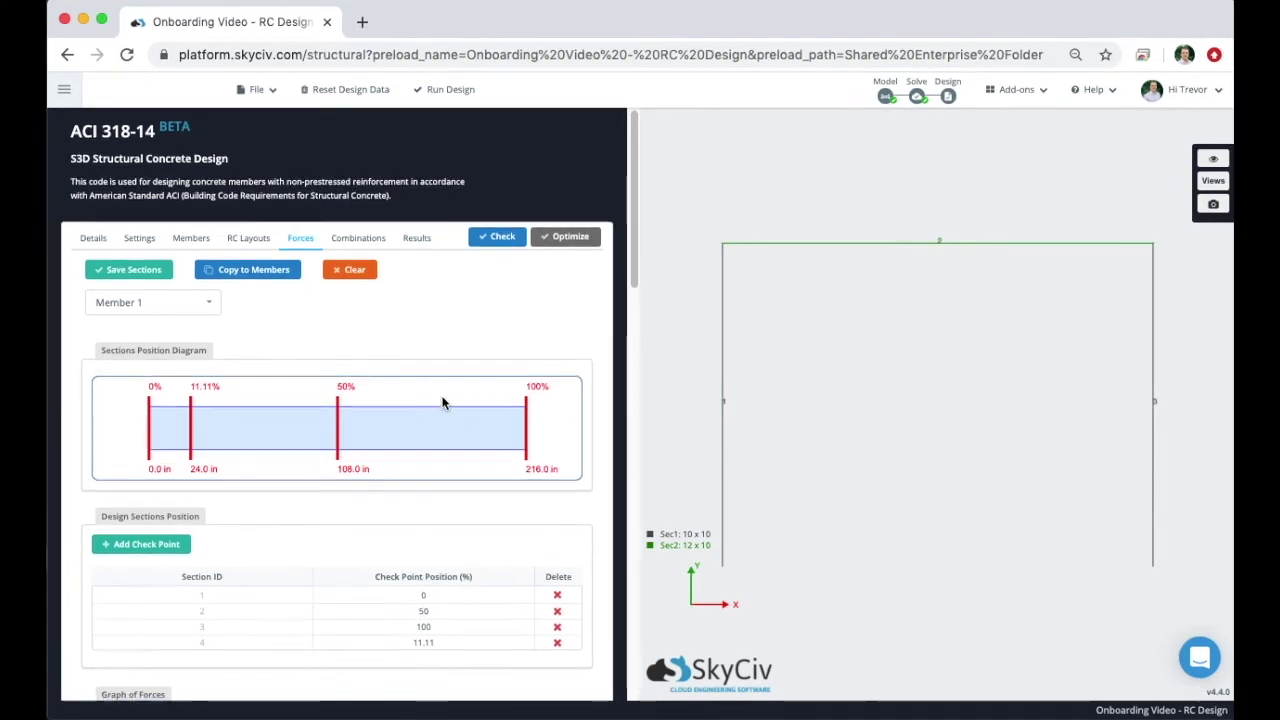
pyautogui.scroll(-5, 303, 372)
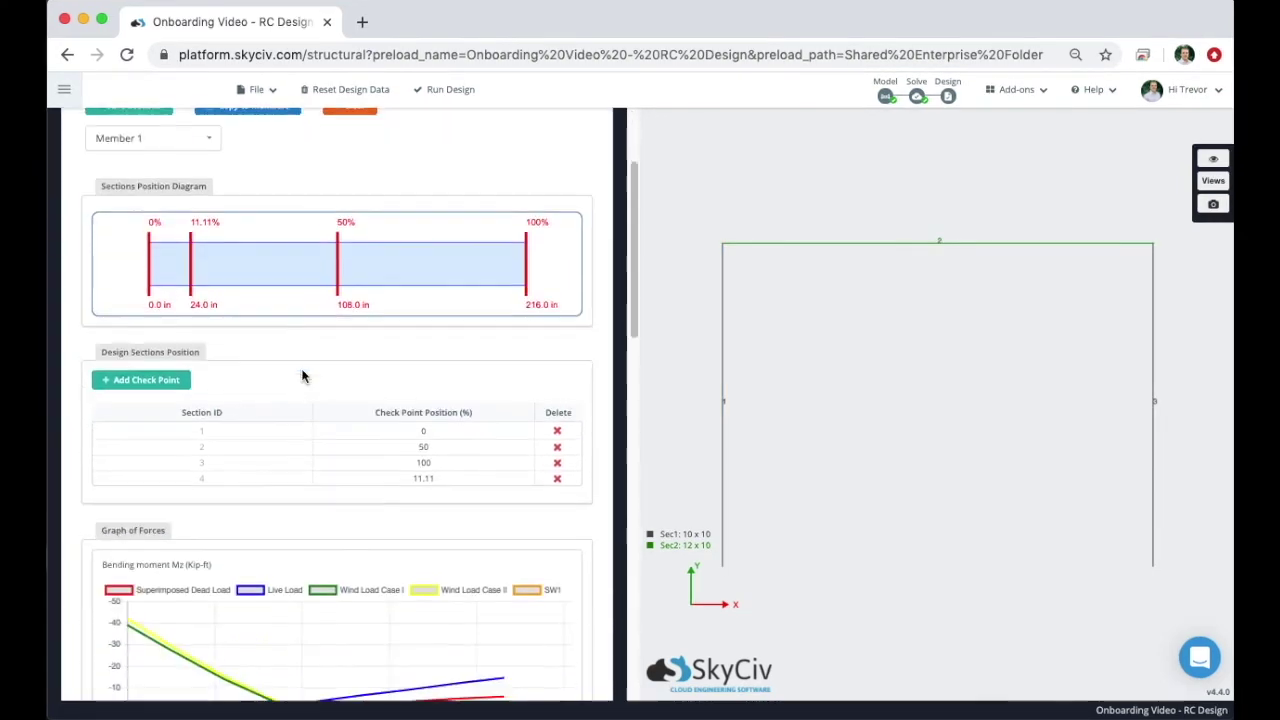
pyautogui.scroll(-5, 303, 376)
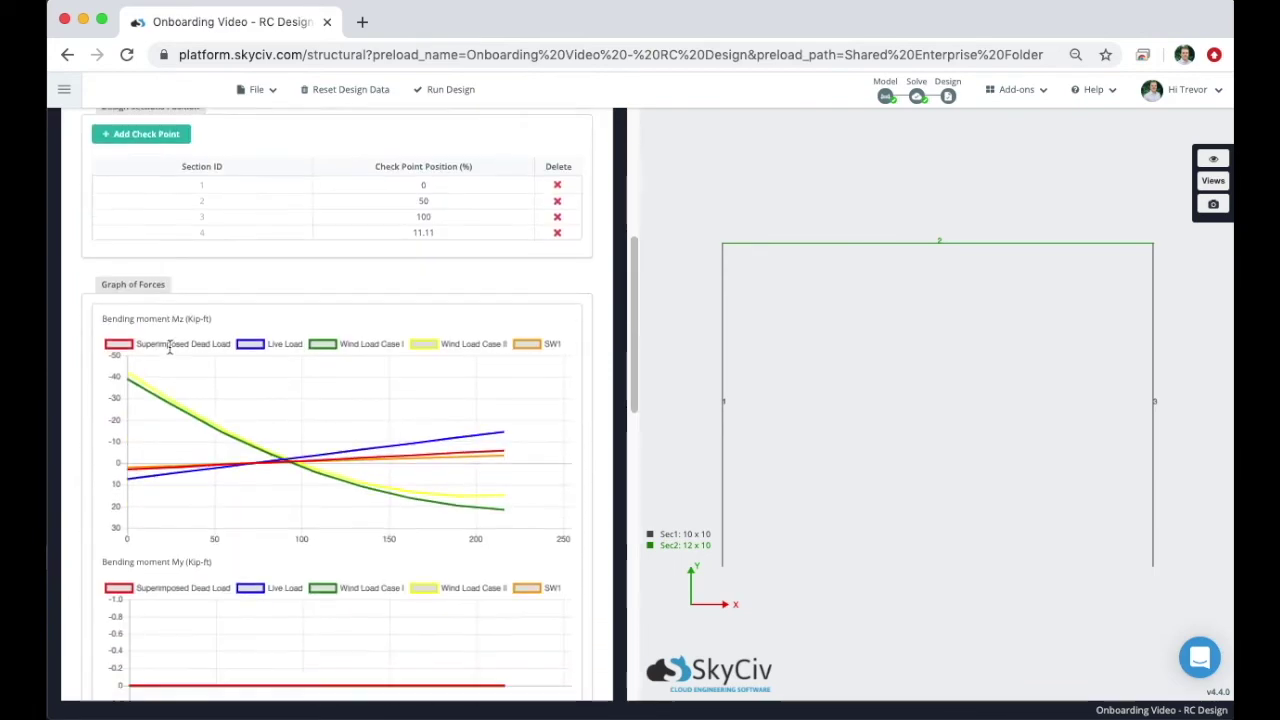
pyautogui.scroll(-5, 195, 391)
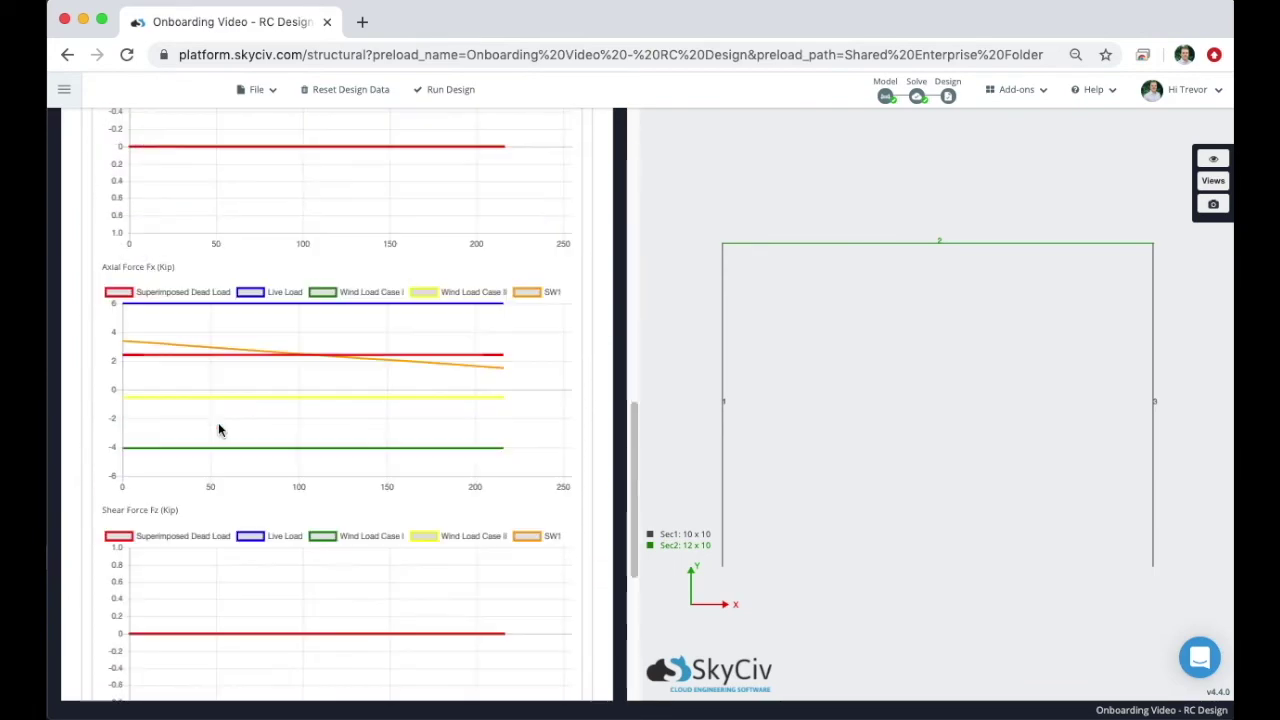
pyautogui.scroll(-5, 219, 402)
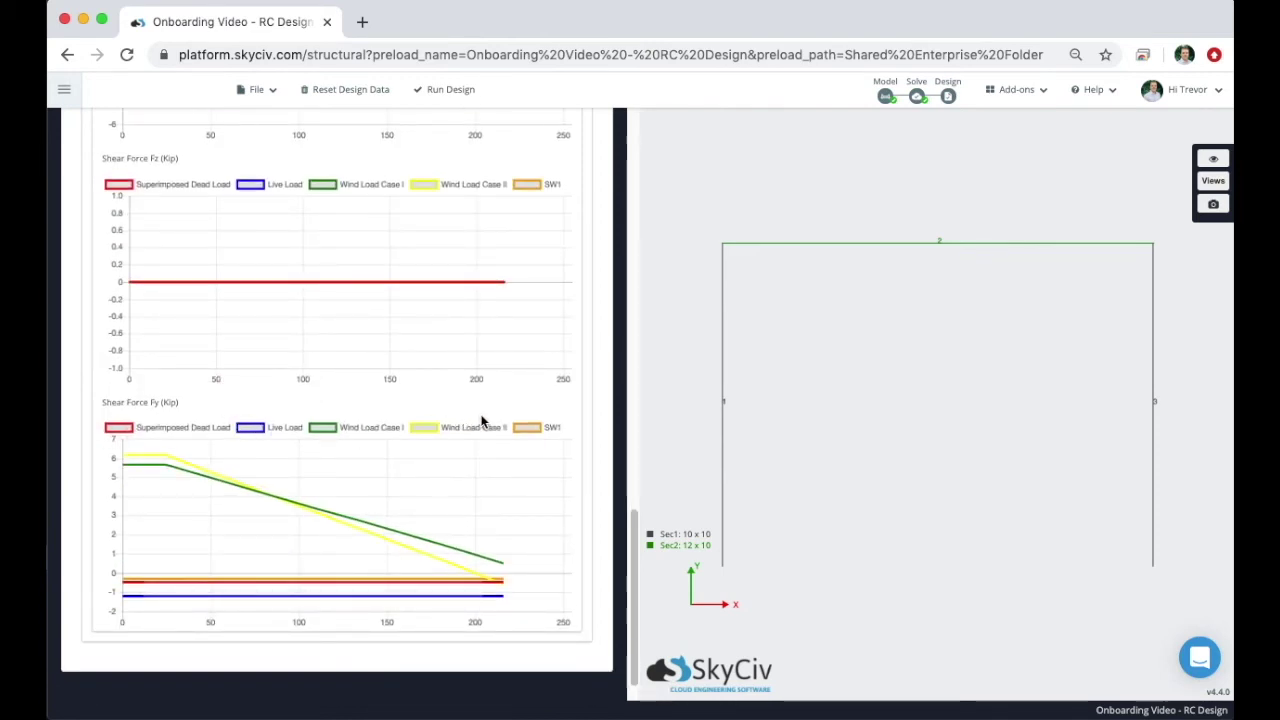
pyautogui.scroll(15, 482, 413)
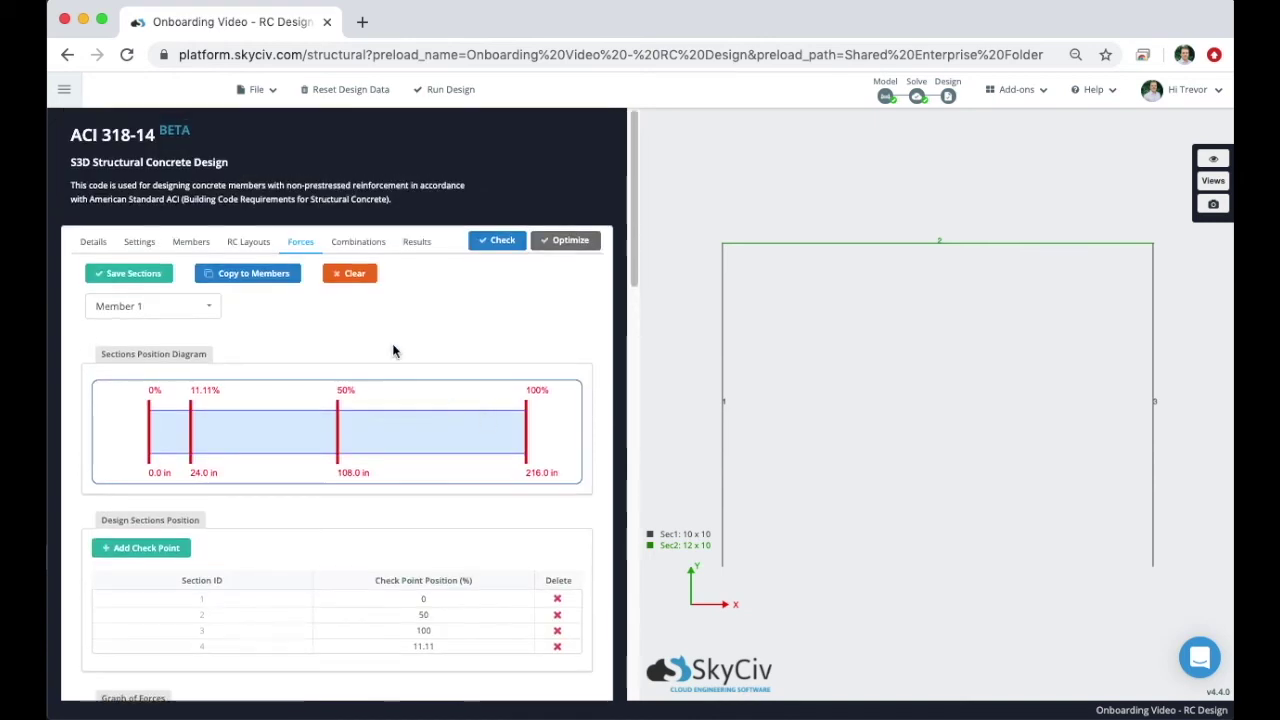
# Review the six ultimate-strength and one serviceability combinations, keeping SW1 as the sustained load.
pyautogui.click(358, 244)
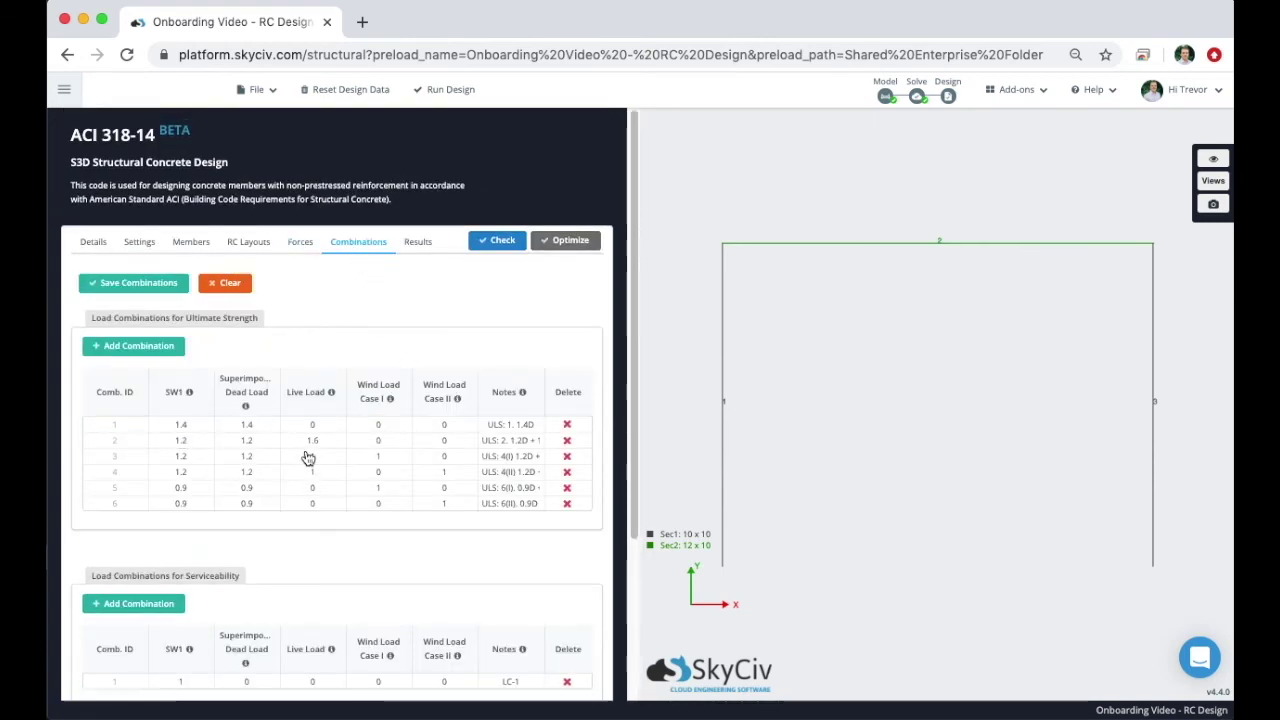
pyautogui.scroll(-2, 309, 457)
pyautogui.scroll(-1, 229, 349)
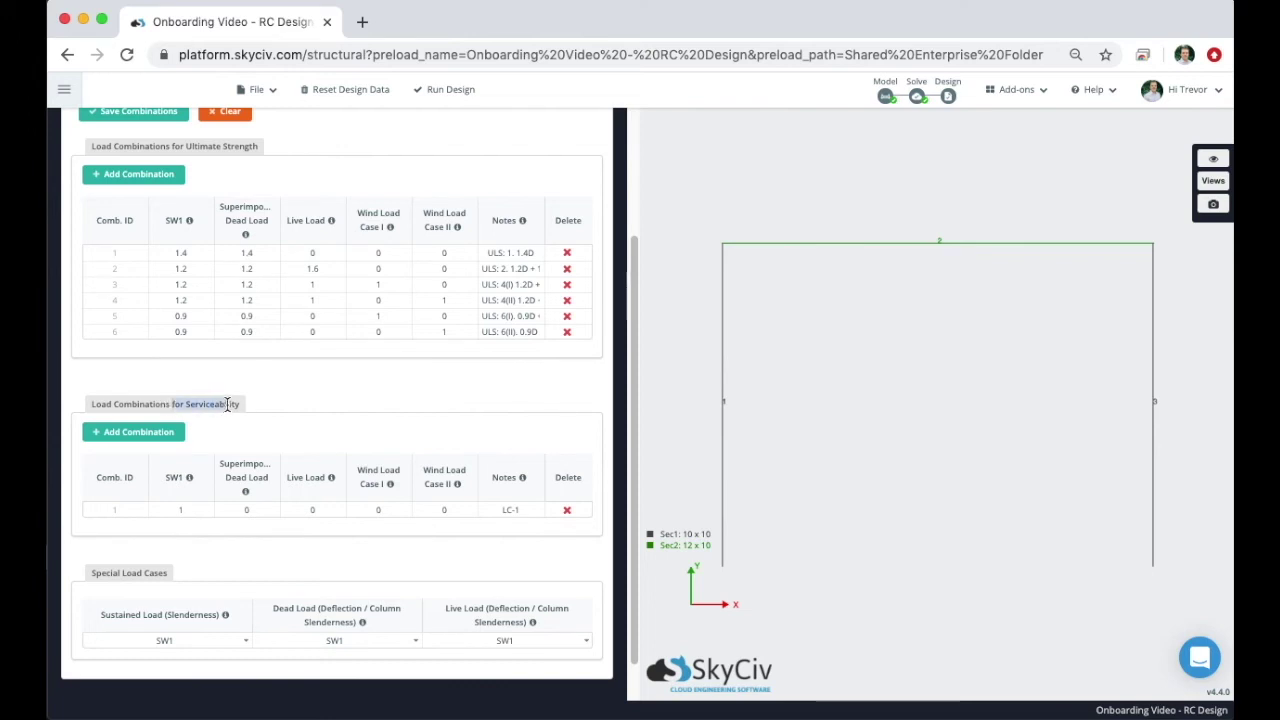
pyautogui.moveTo(244, 495)
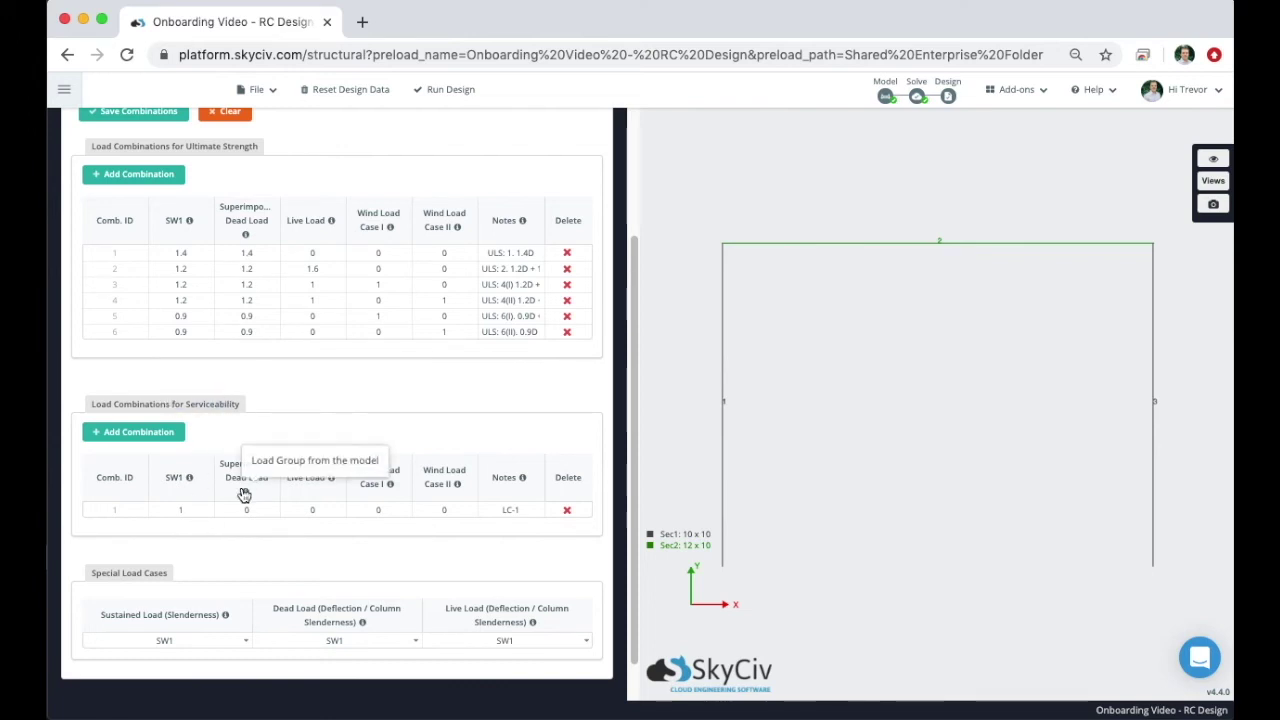
pyautogui.click(218, 641)
pyautogui.click(220, 644)
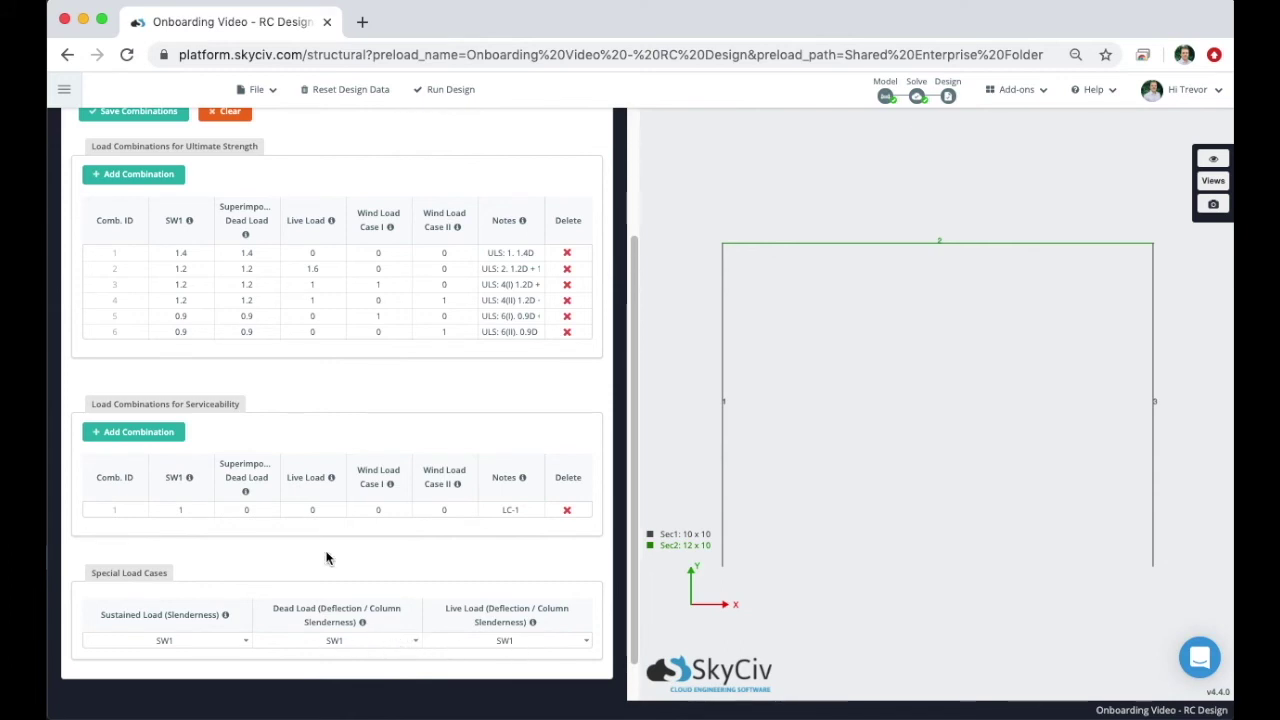
pyautogui.scroll(3, 326, 558)
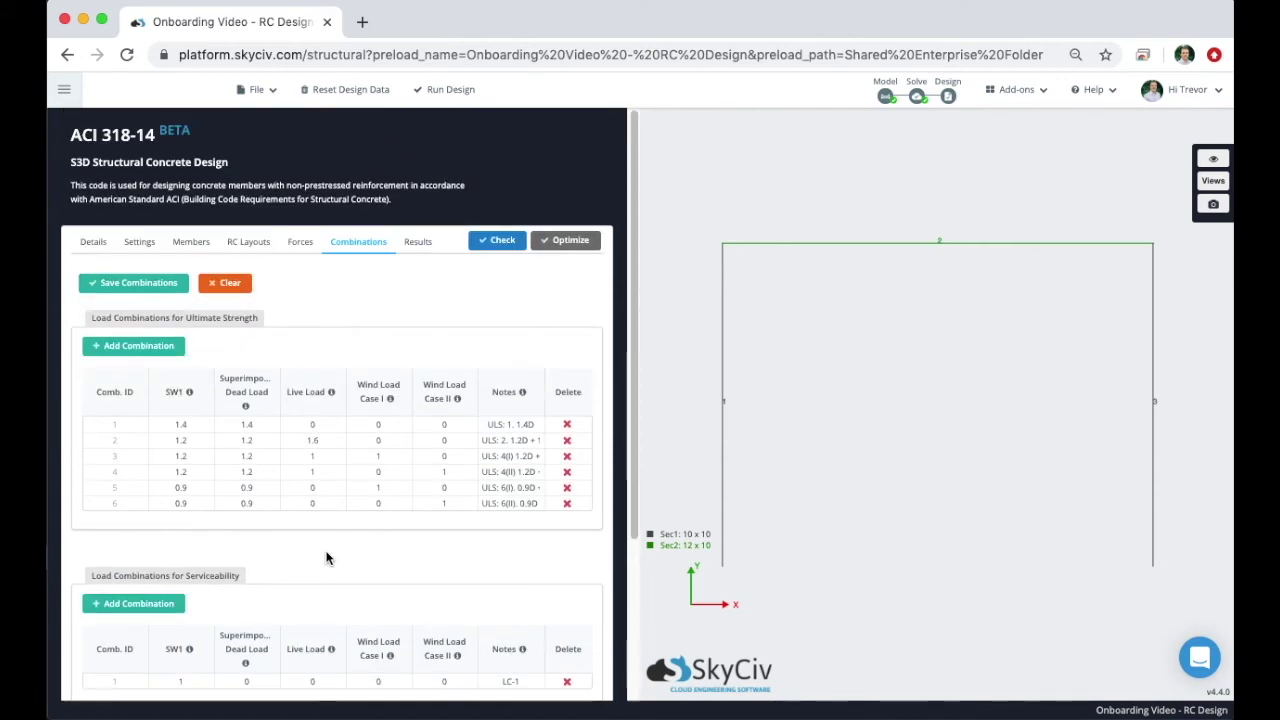
# Run the ACI 318-14 check and view the results per member, highlighting the beam's failing ratios.
pyautogui.click(497, 240)
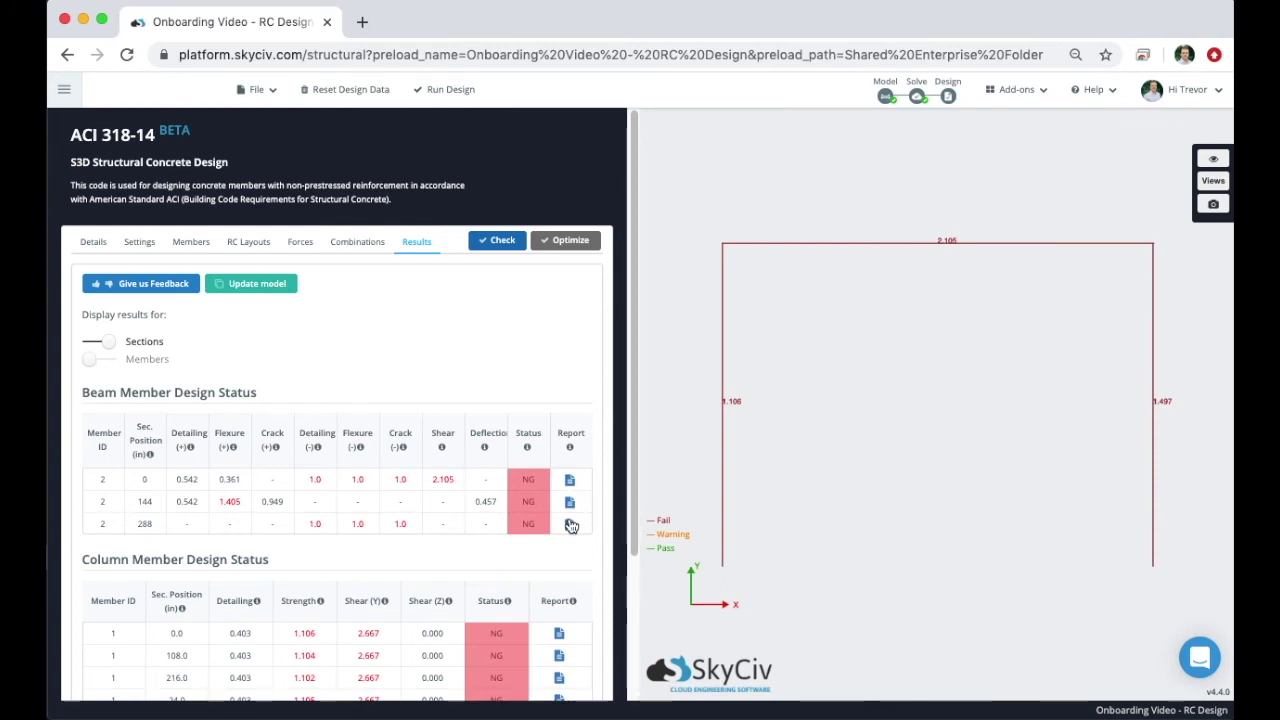
pyautogui.scroll(-3, 160, 360)
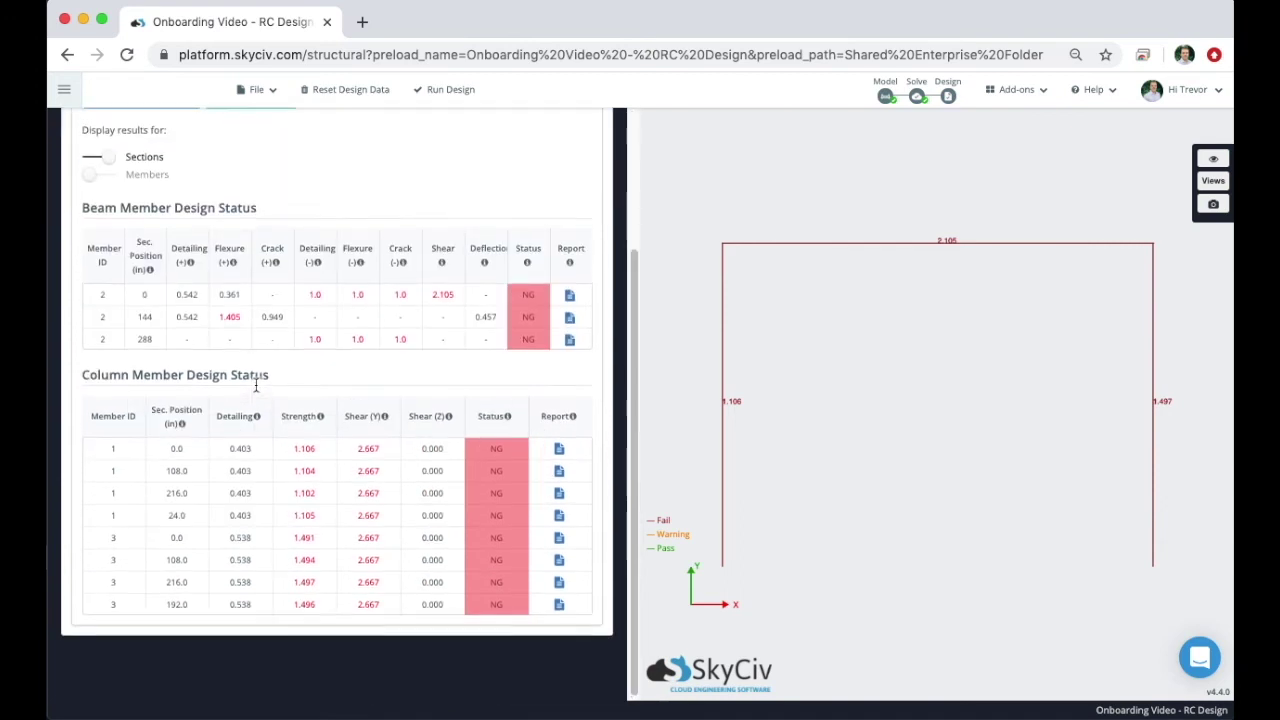
pyautogui.click(95, 204)
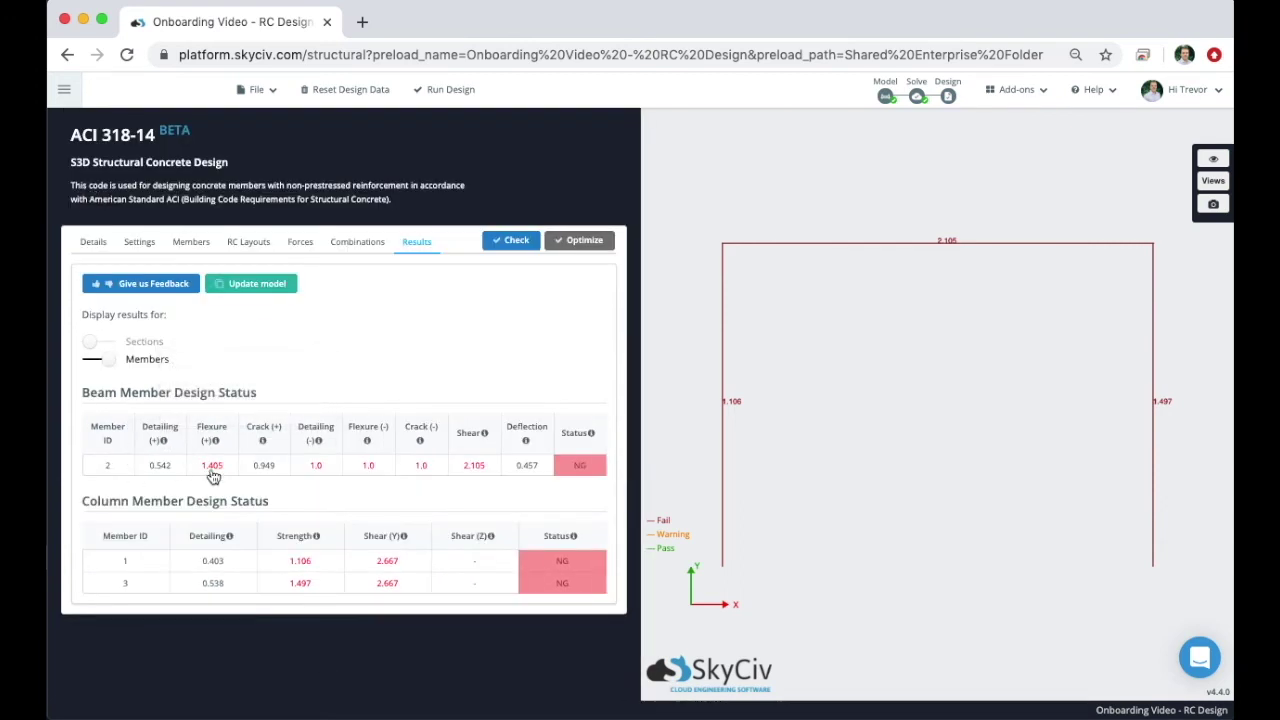
pyautogui.moveTo(190, 476); pyautogui.dragTo(414, 463)
pyautogui.click(314, 356)
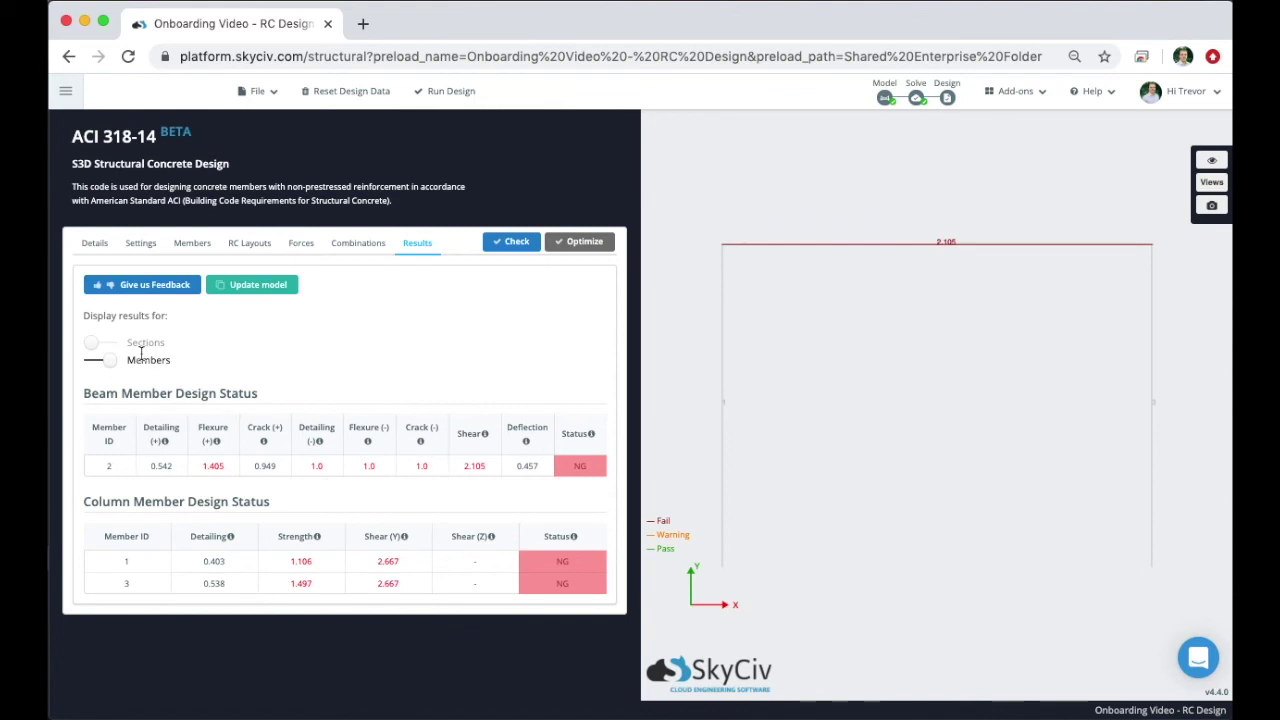
# Return to per-section results, all NG, and open Member #2's beam report at 144.0 in.
pyautogui.click(92, 348)
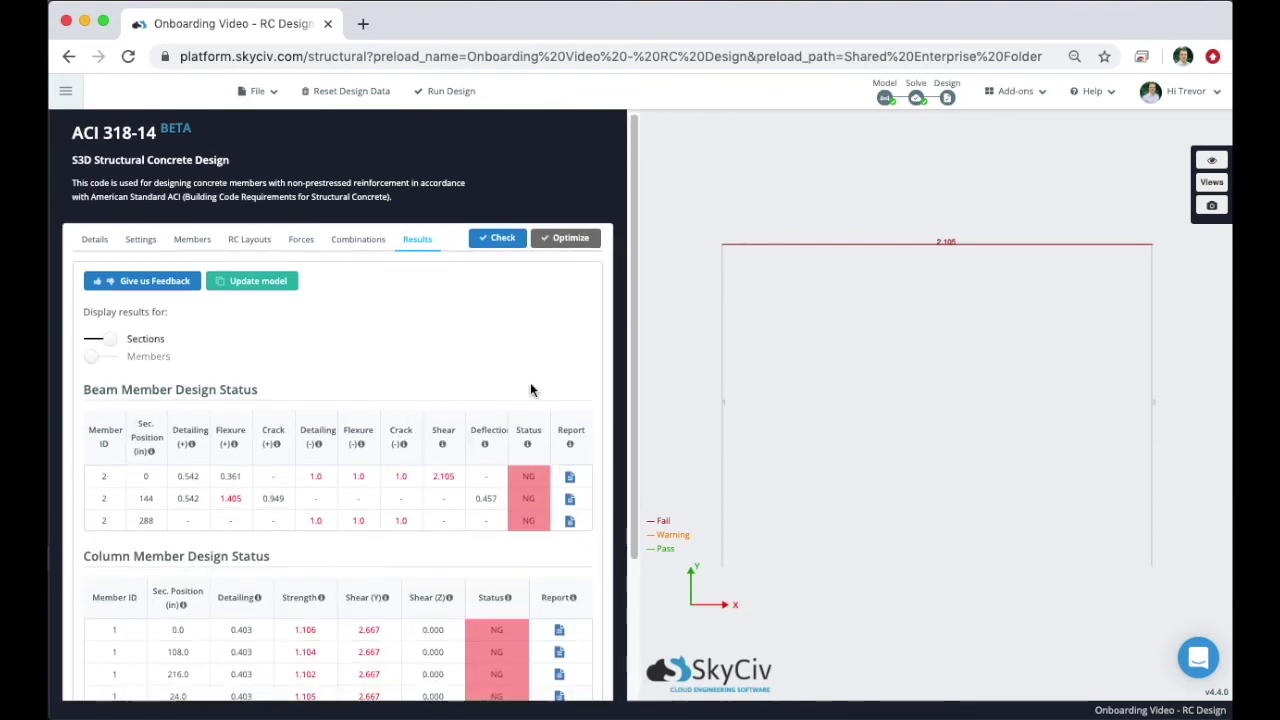
pyautogui.scroll(-2, 530, 388)
pyautogui.scroll(-1, 530, 388)
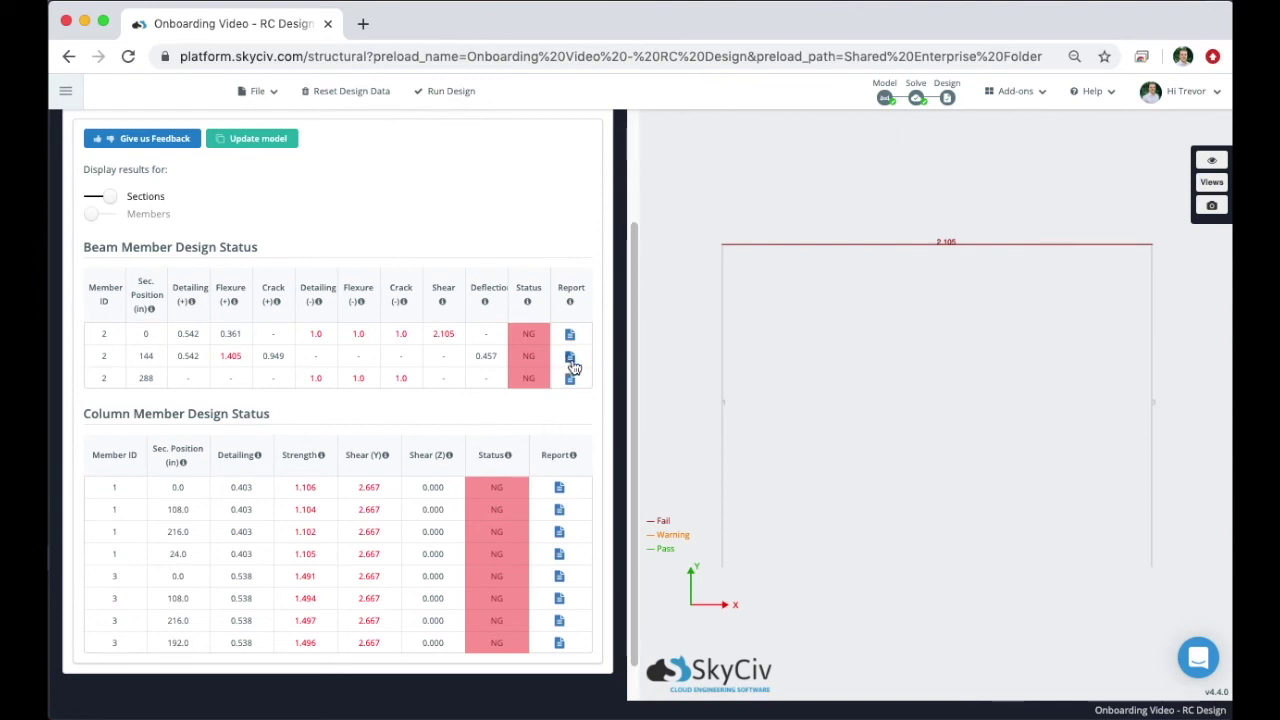
pyautogui.click(571, 359)
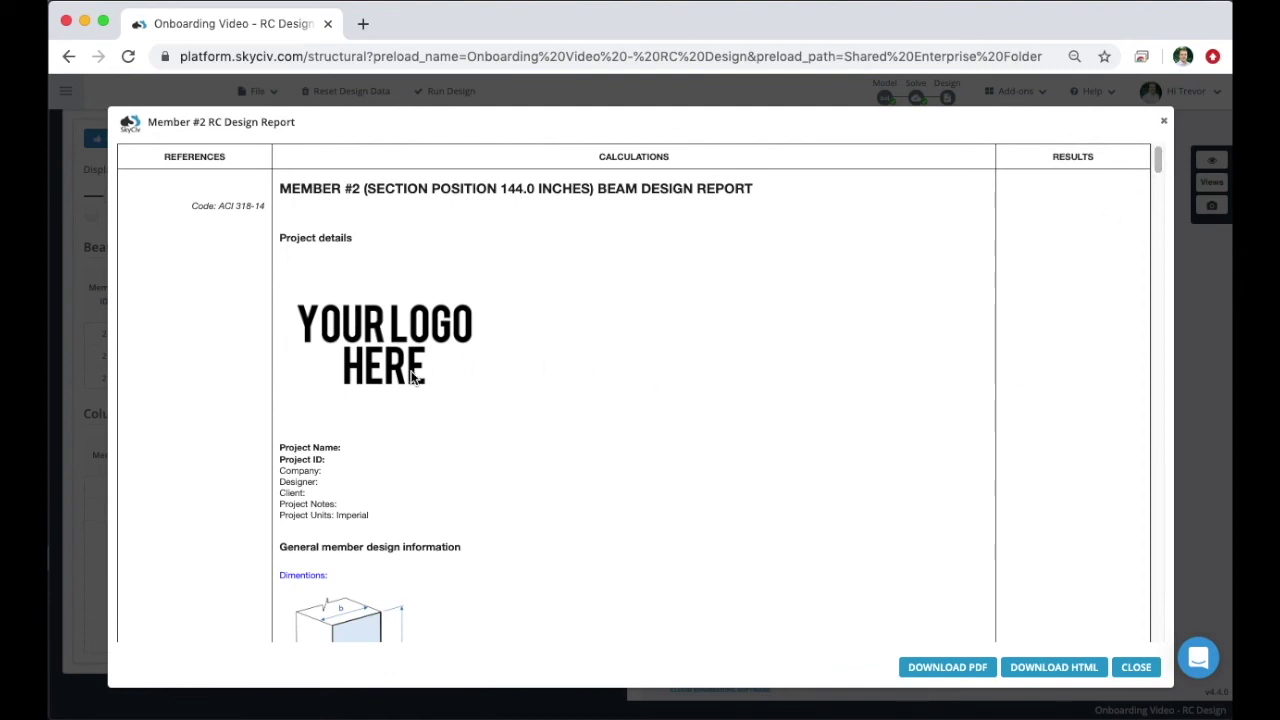
pyautogui.moveTo(443, 379); pyautogui.dragTo(330, 335)
pyautogui.moveTo(1158, 157); pyautogui.dragTo(1148, 231)
pyautogui.scroll(5, 600, 315)
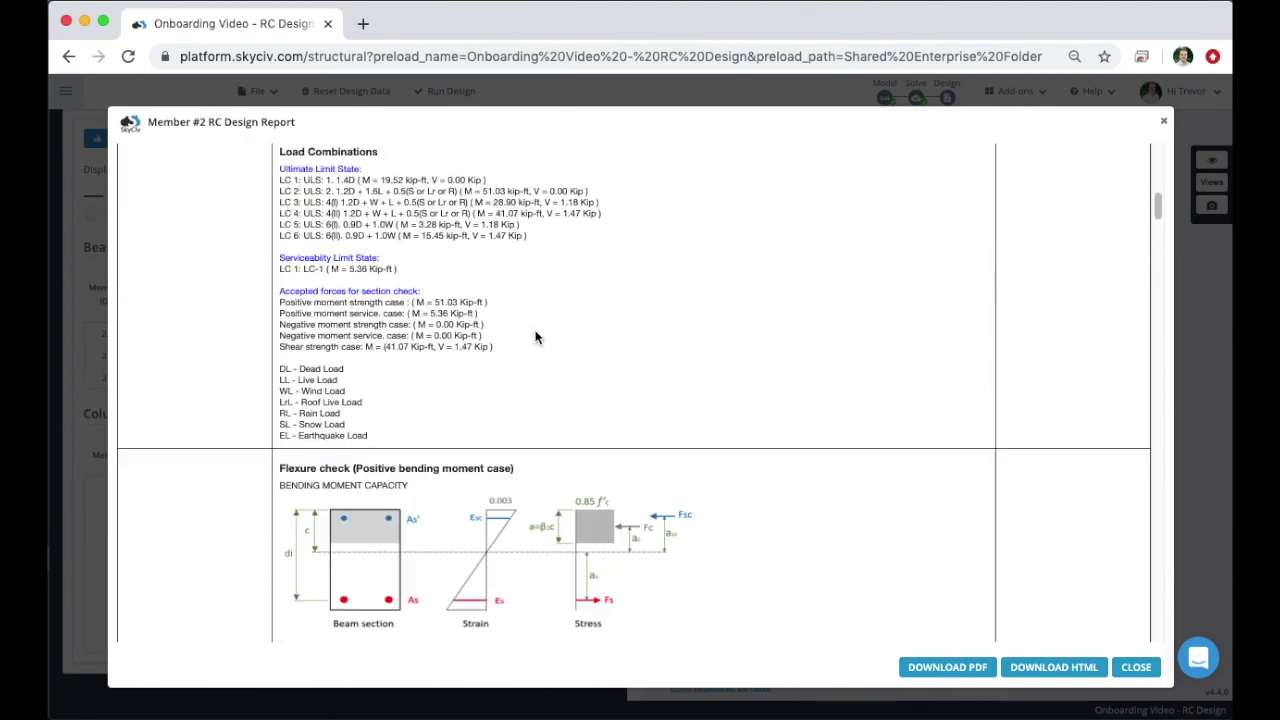
pyautogui.scroll(-8, 534, 334)
pyautogui.scroll(-5, 490, 320)
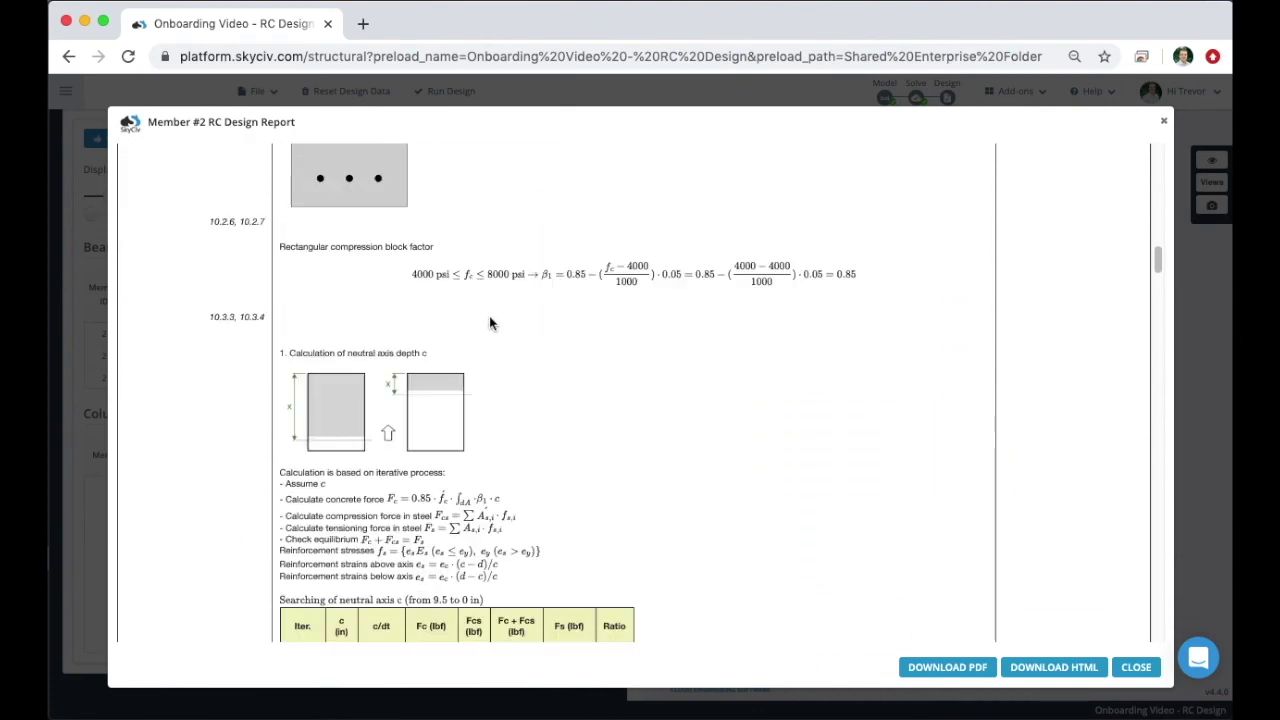
pyautogui.scroll(5, 491, 317)
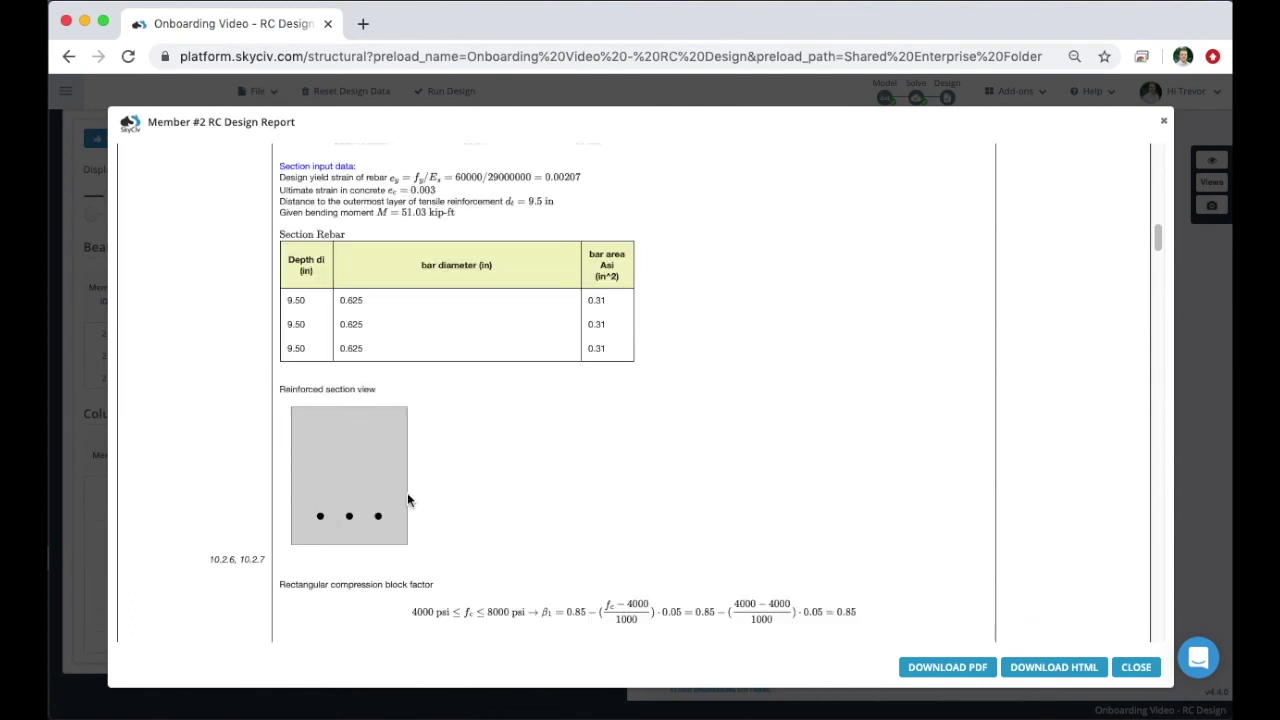
pyautogui.scroll(-5, 466, 414)
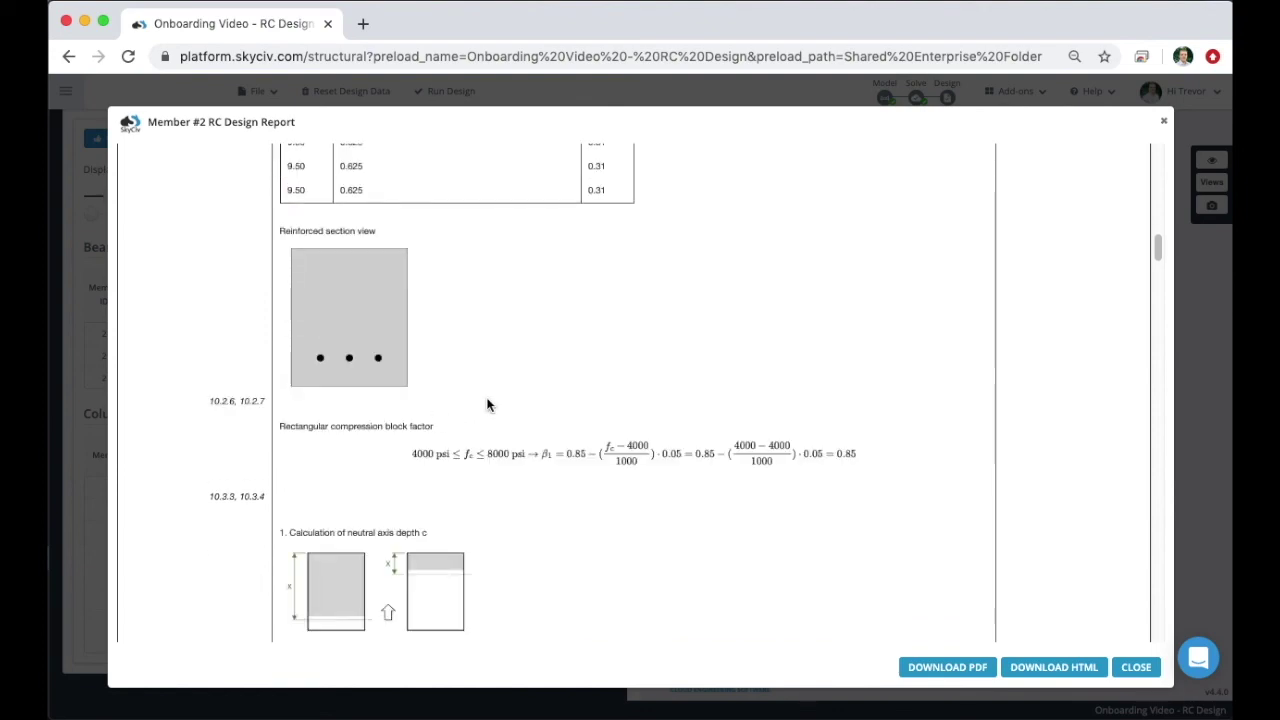
pyautogui.scroll(-5, 501, 383)
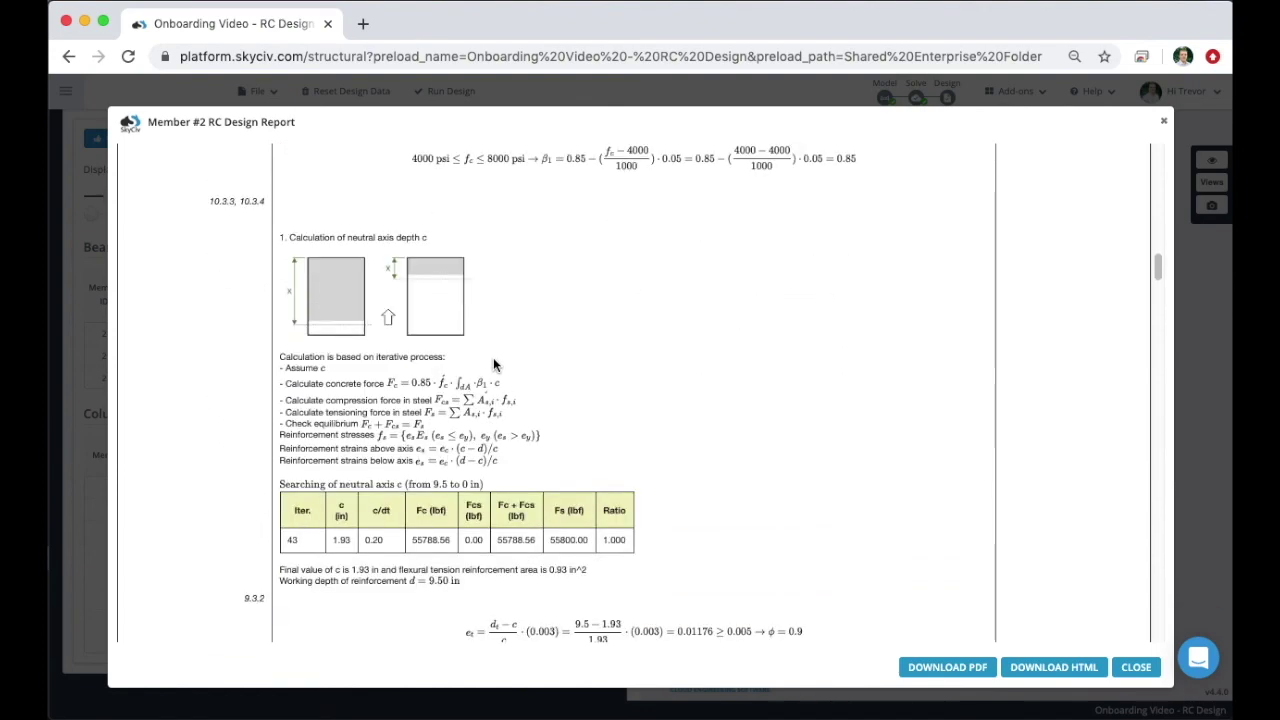
pyautogui.scroll(-6, 493, 362)
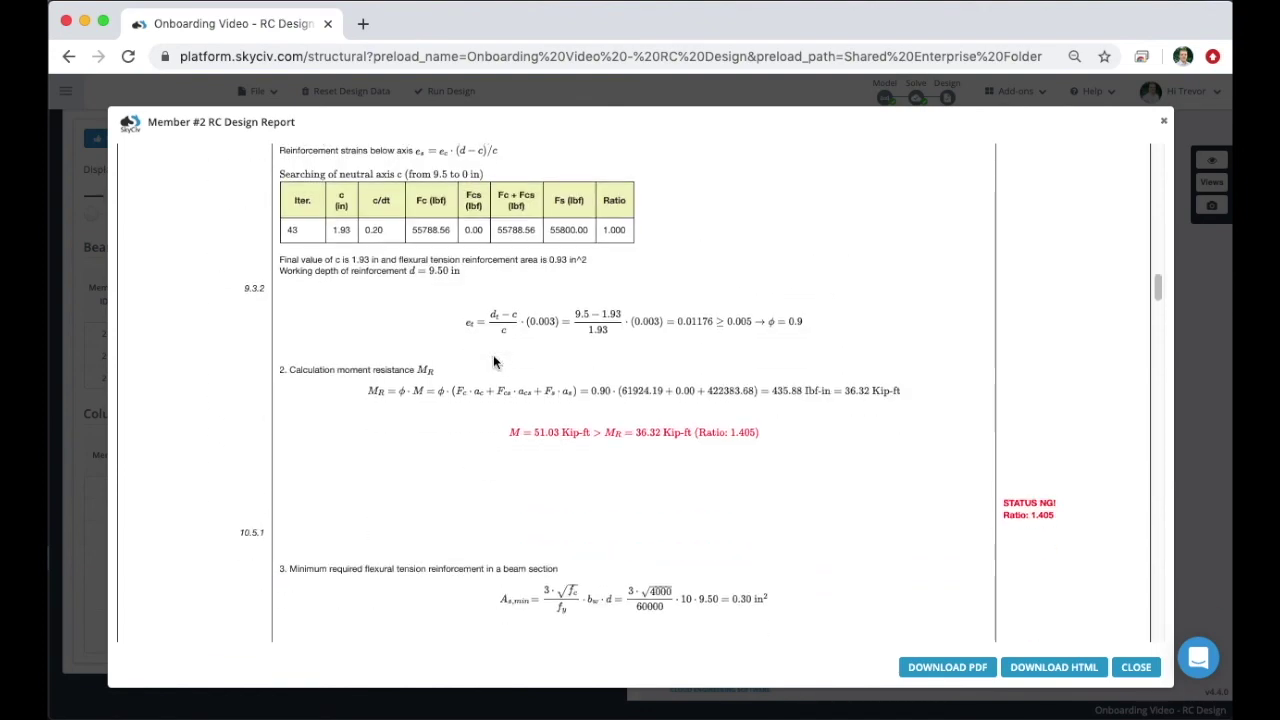
pyautogui.scroll(-5, 493, 358)
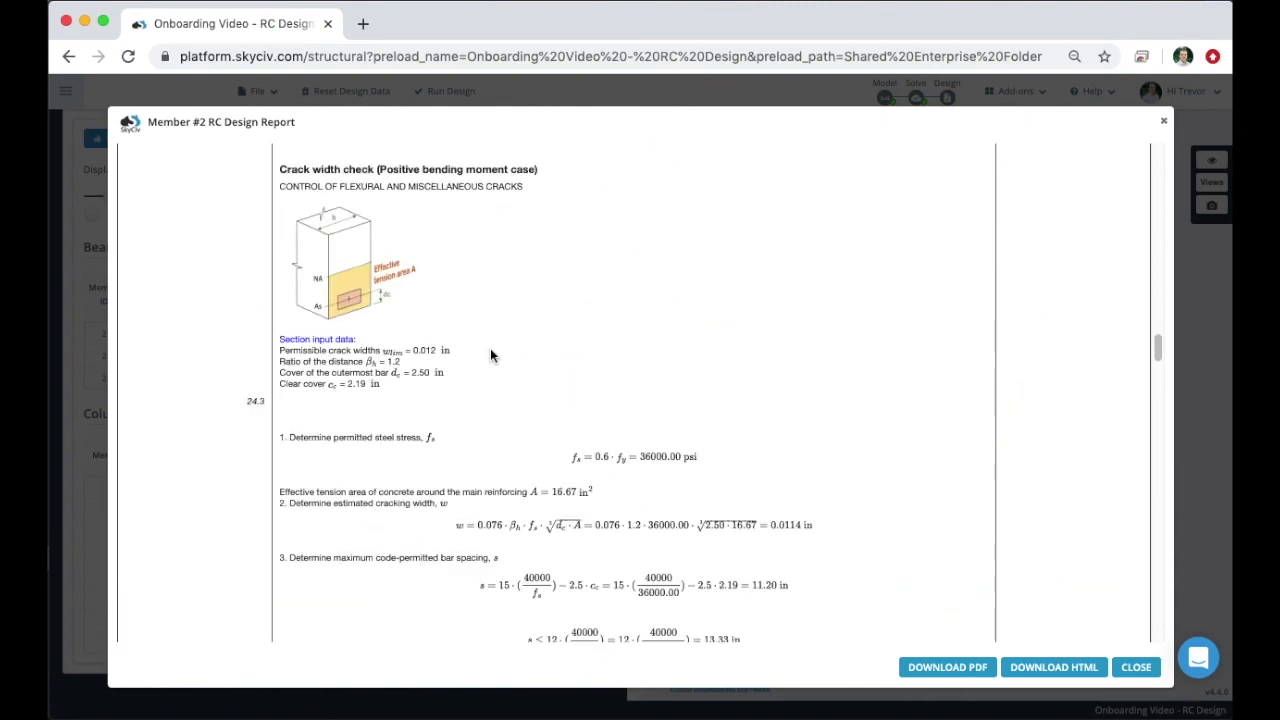
pyautogui.scroll(-2, 490, 350)
pyautogui.scroll(-8, 490, 354)
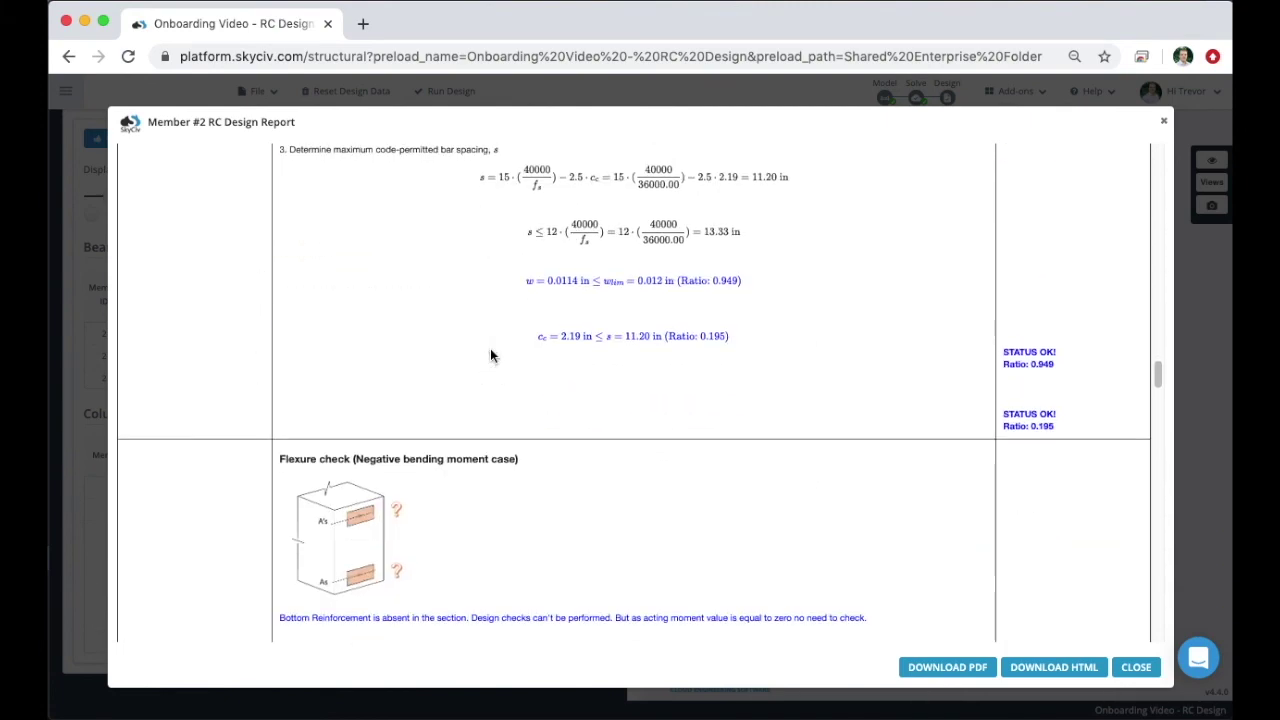
pyautogui.scroll(-10, 490, 355)
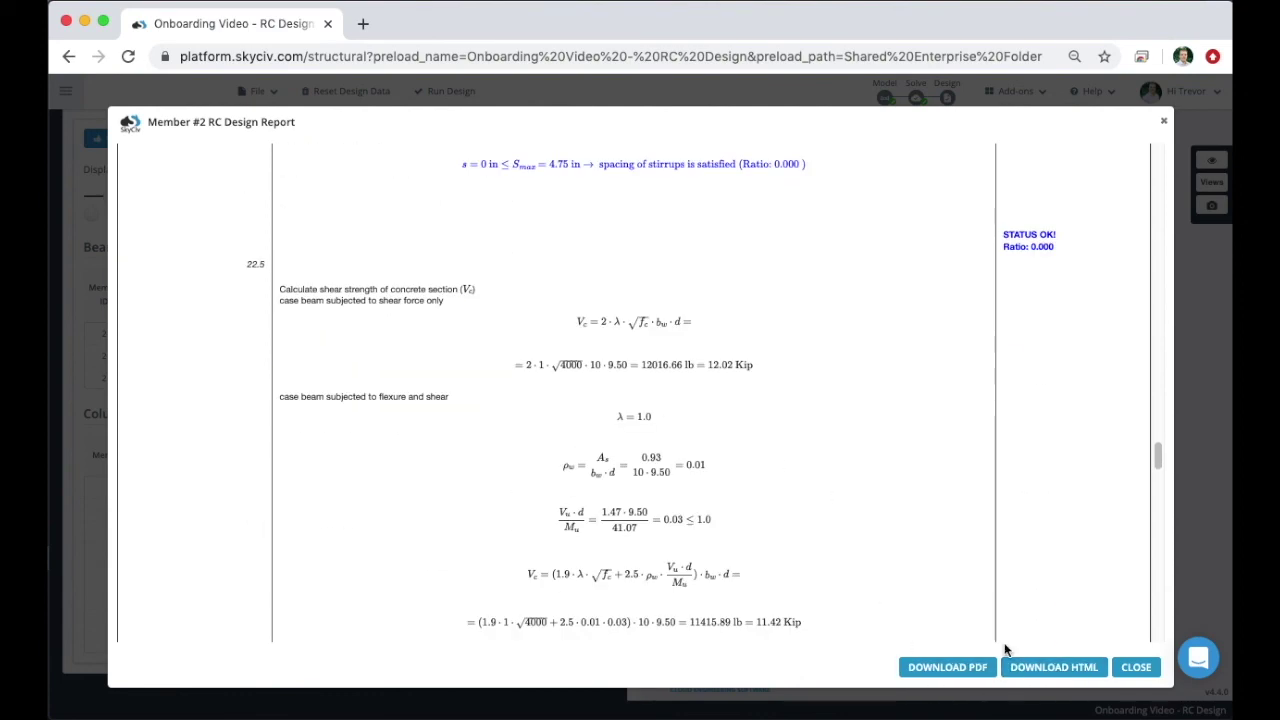
pyautogui.click(1137, 670)
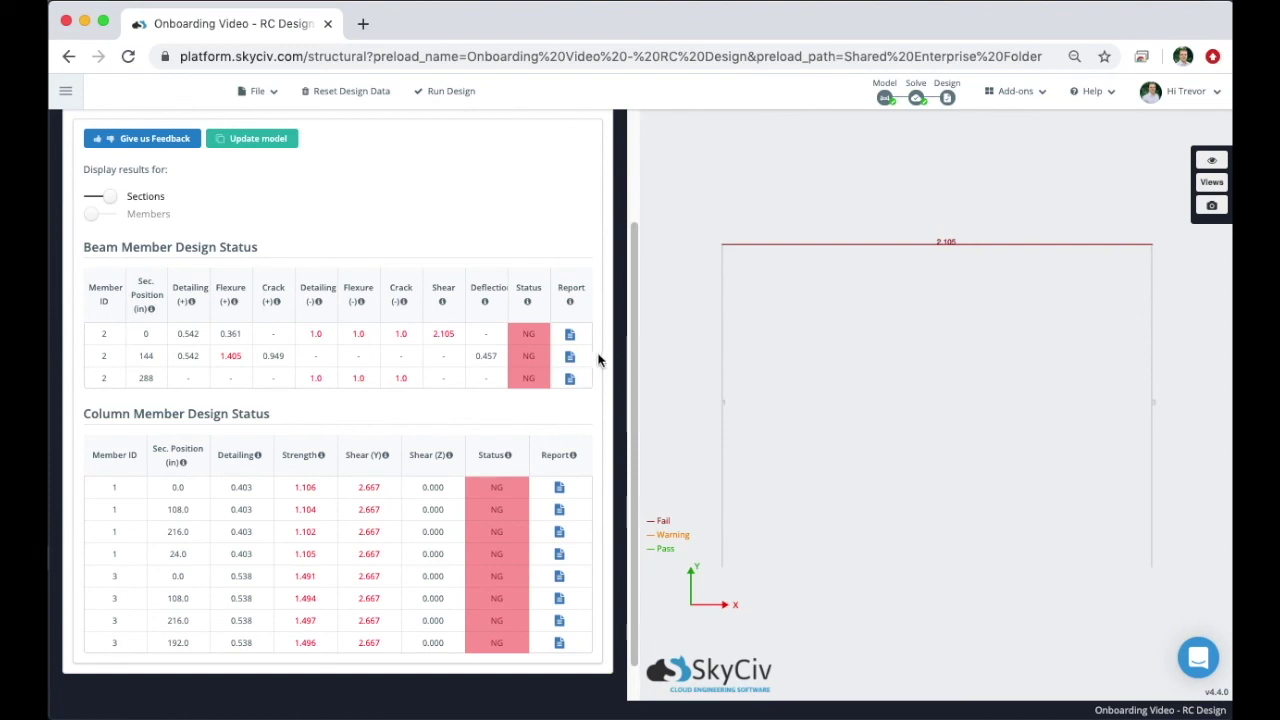
# Display the RC layout for Member 2: rectangular 12 x 10 in beam, three bottom bars, 4000 psi concrete.
pyautogui.scroll(3, 282, 295)
pyautogui.click(249, 219)
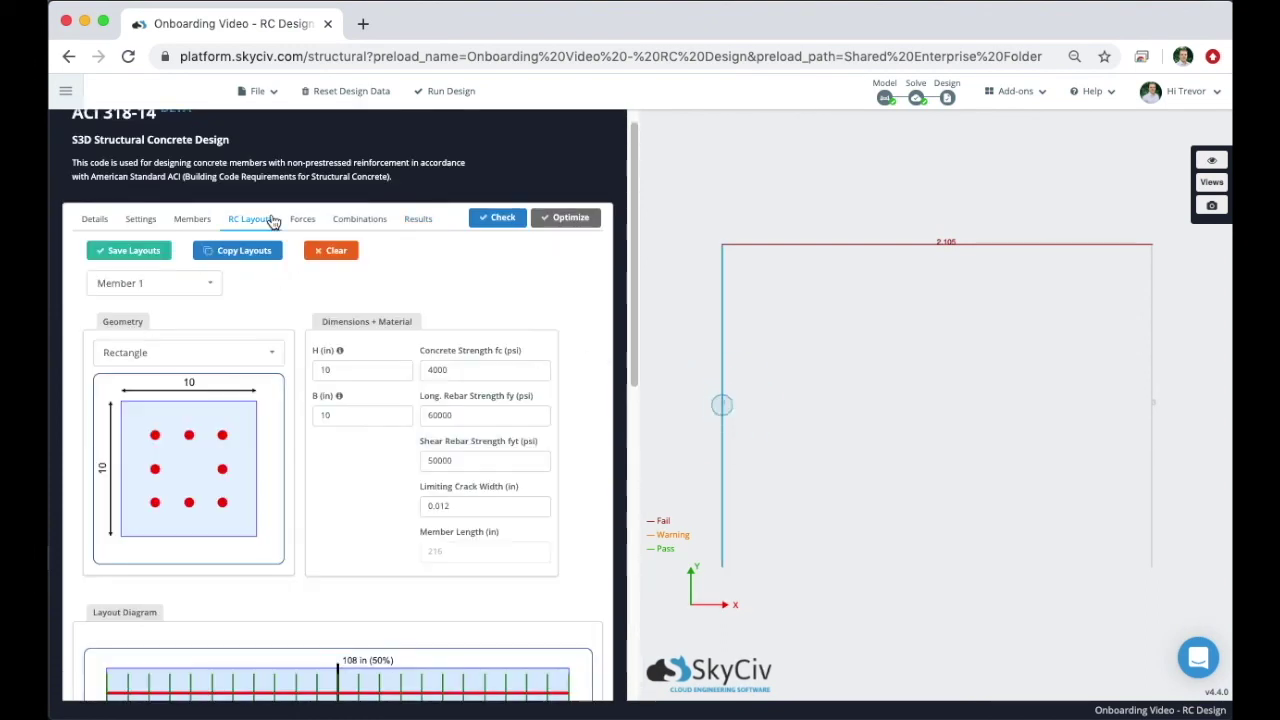
pyautogui.click(190, 353)
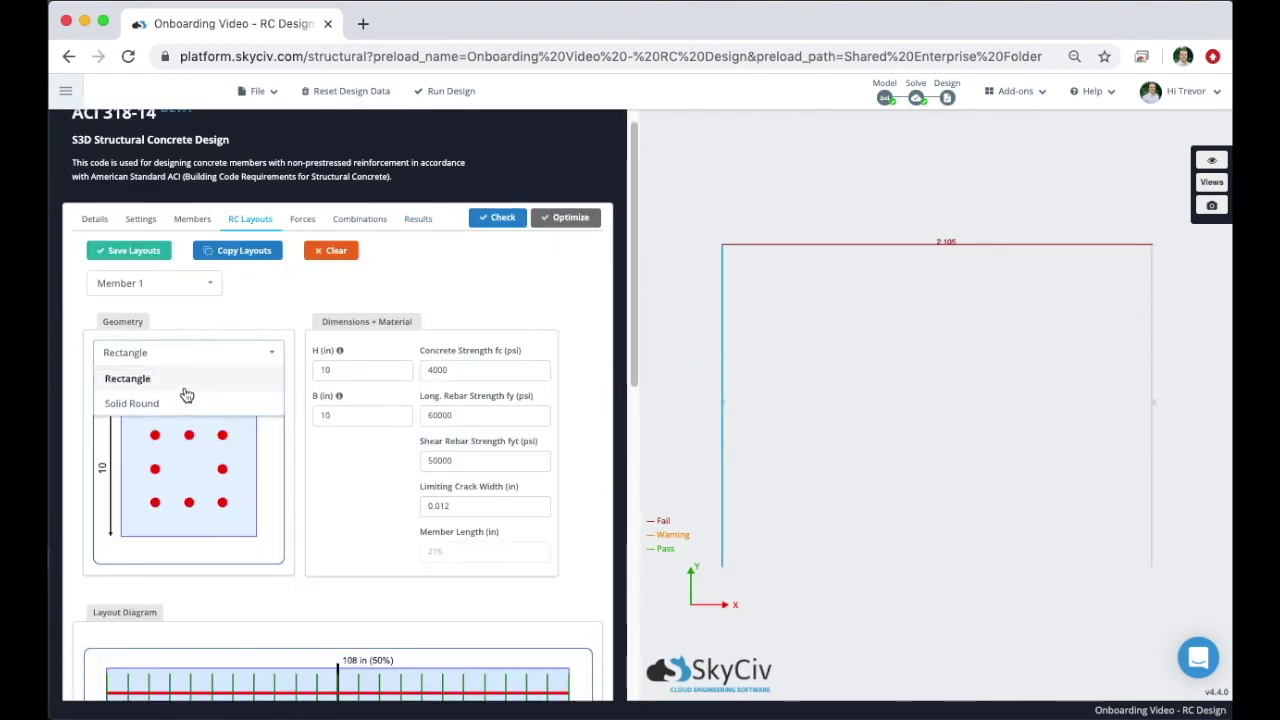
pyautogui.click(194, 357)
pyautogui.click(150, 283)
pyautogui.click(156, 331)
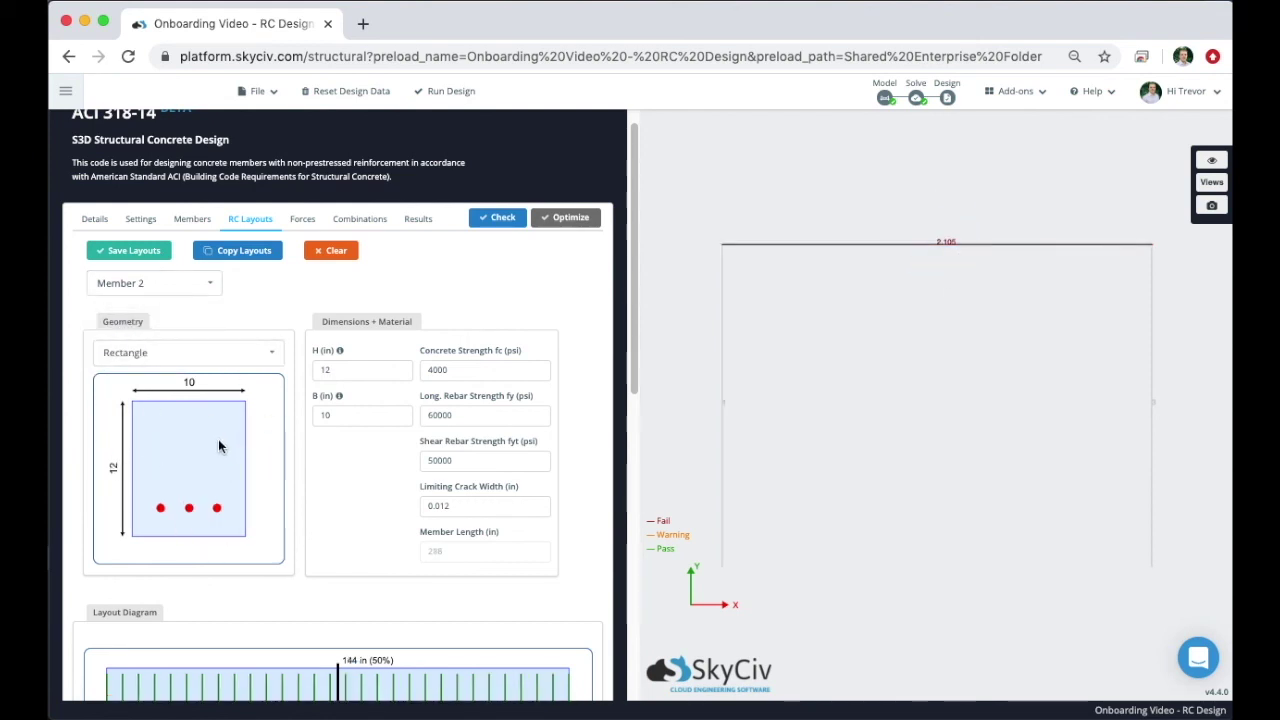
pyautogui.scroll(-3, 251, 560)
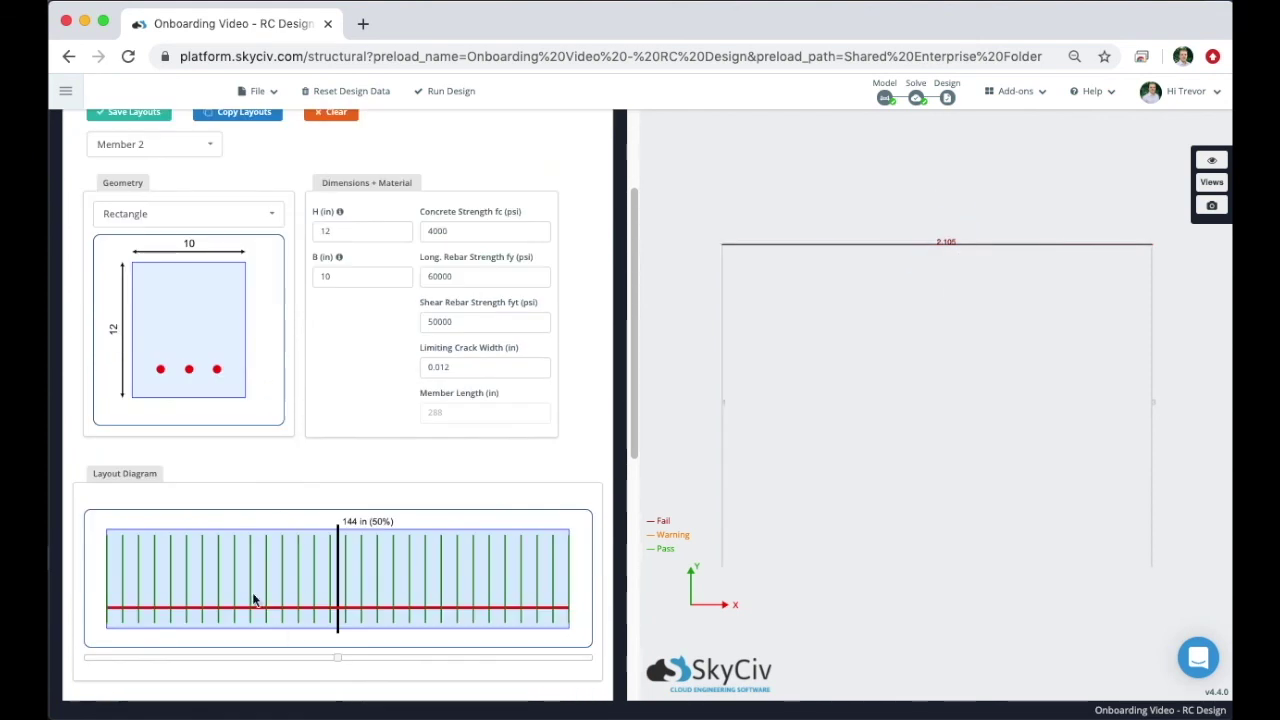
pyautogui.scroll(1, 280, 560)
pyautogui.scroll(2, 311, 518)
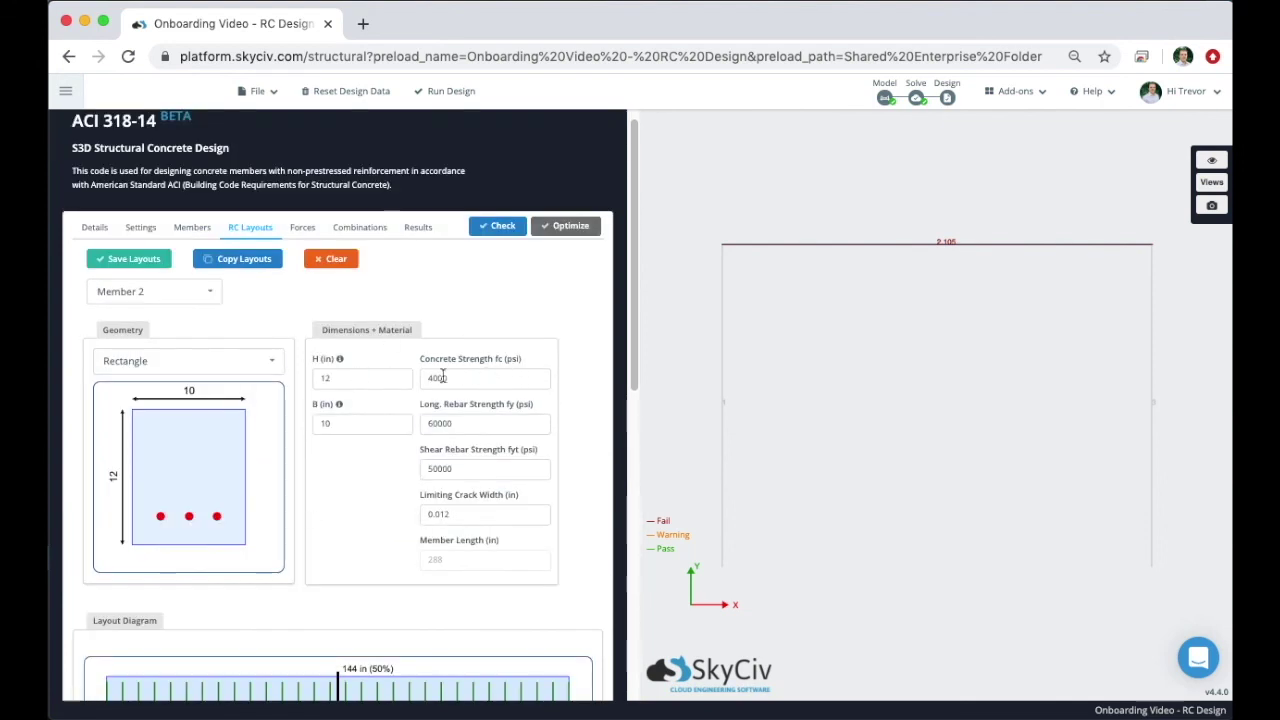